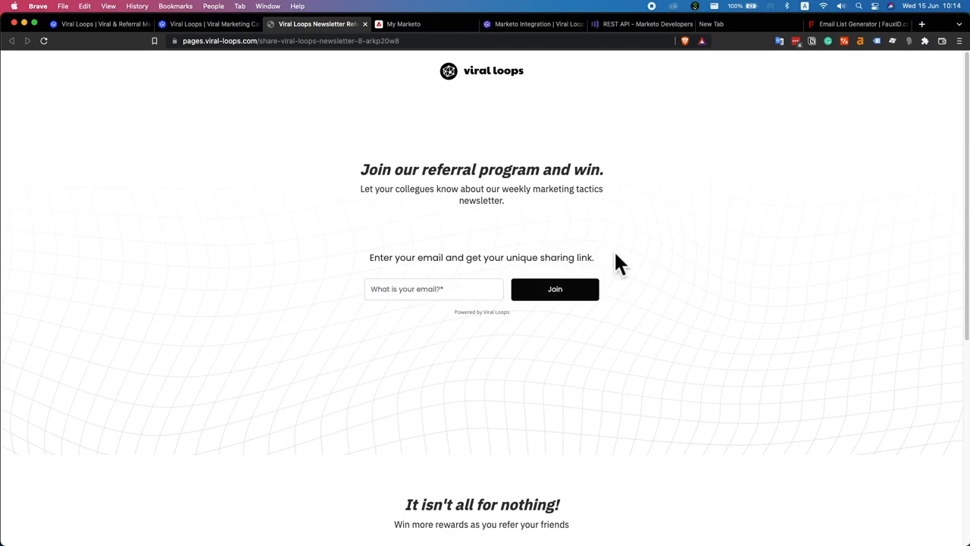
Join the newsletter referral campaign with a test email address, then switch to My Marketo
scroll(622, 273, down, 5)
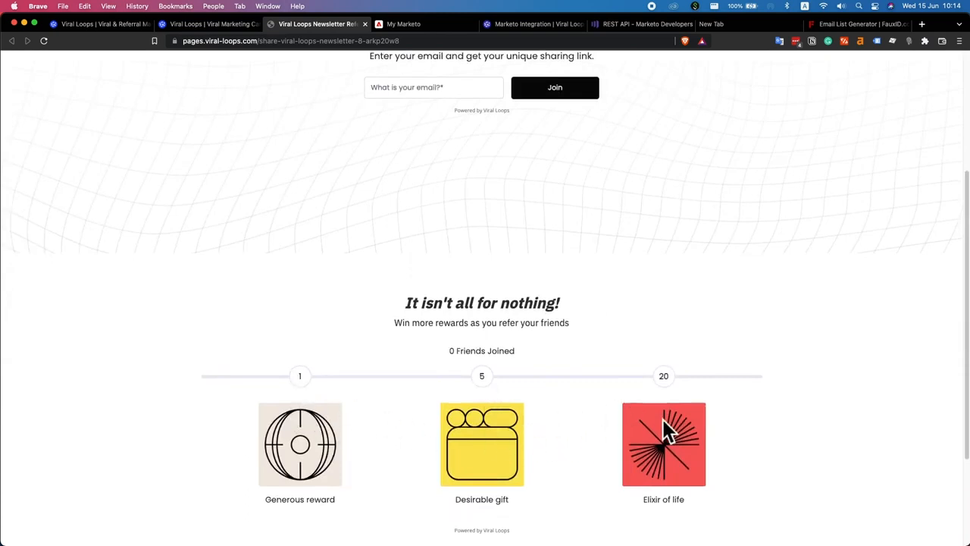
scroll(582, 290, up, 5)
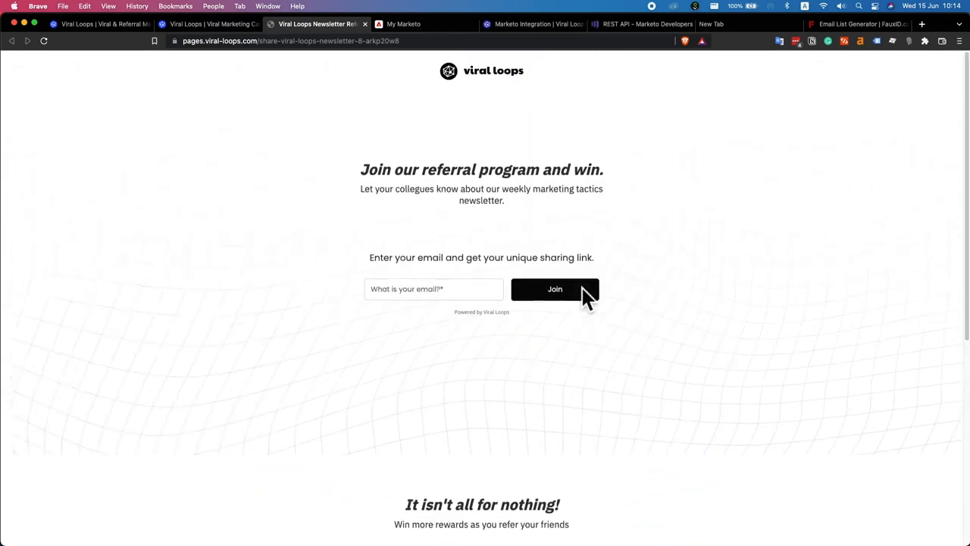
click(437, 294)
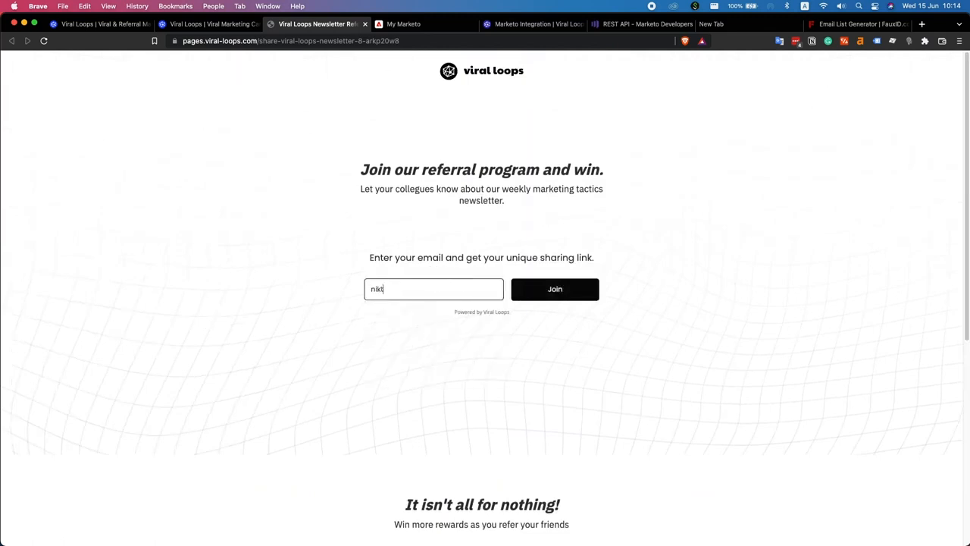
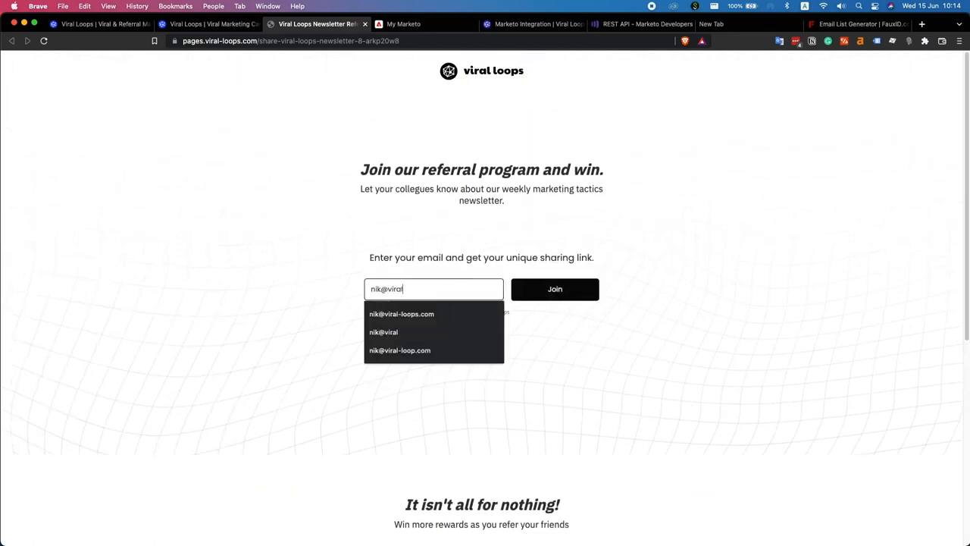
key(Down)
key(Return)
click(554, 289)
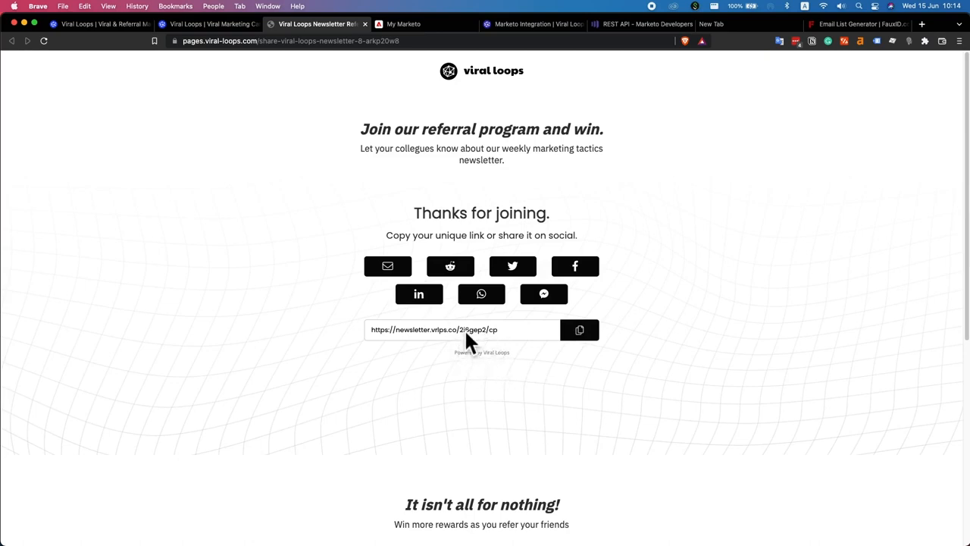
click(416, 30)
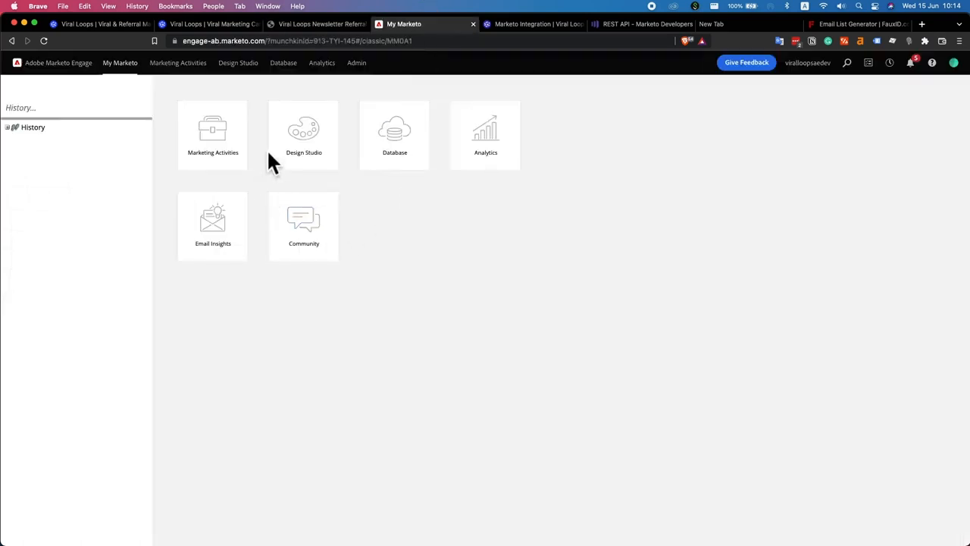
View the 8 people in Marketo's Test List, then return to Viral Loops campaigns
click(283, 64)
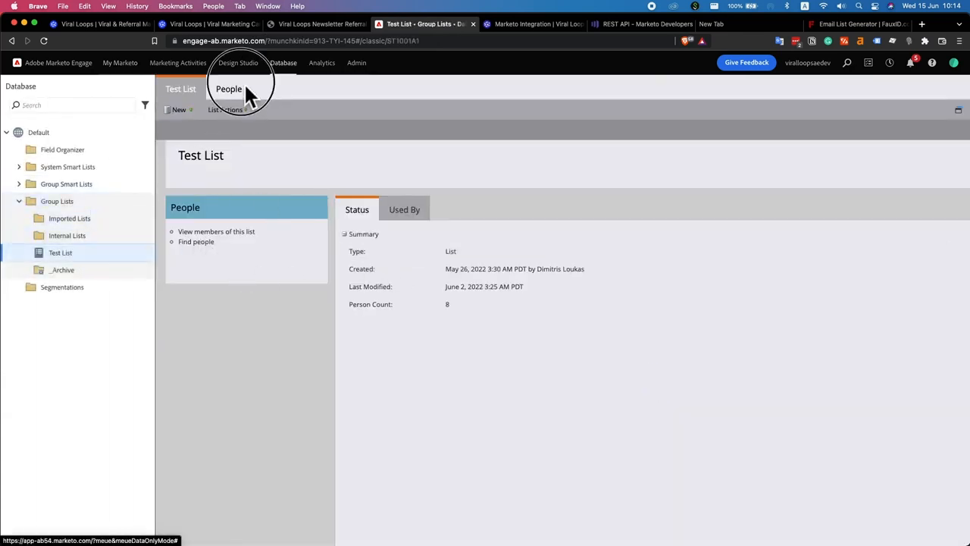
click(229, 89)
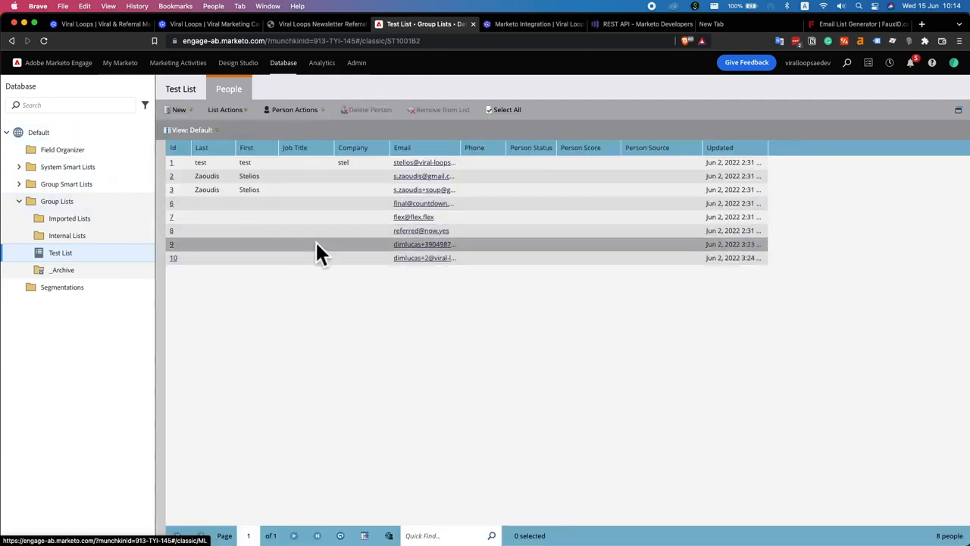
click(212, 25)
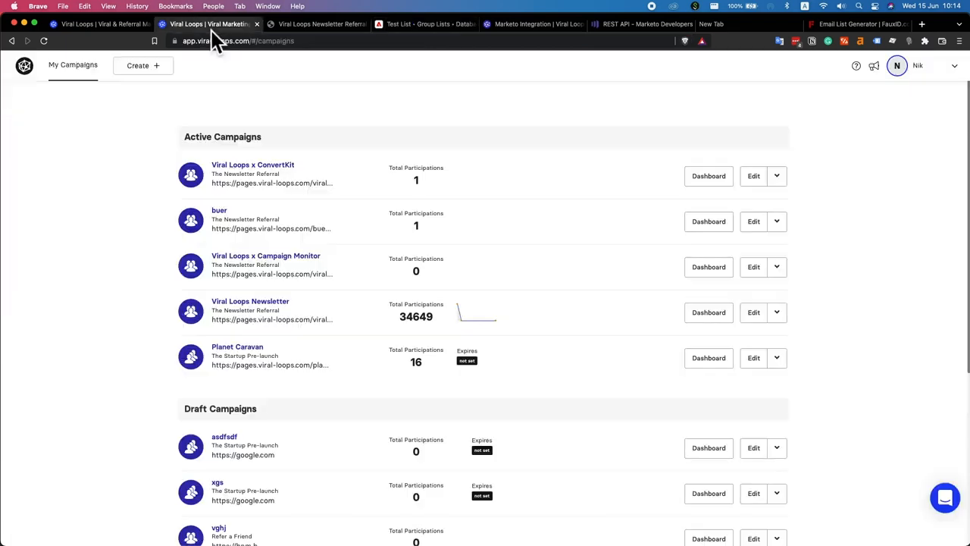
Create a new campaign from The Milestone Referral template
click(169, 86)
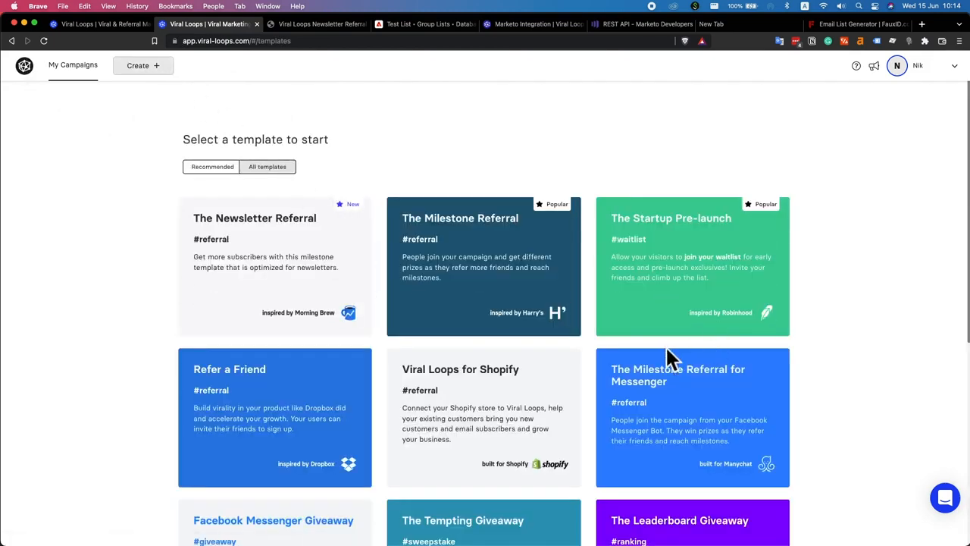
scroll(628, 343, down, 4)
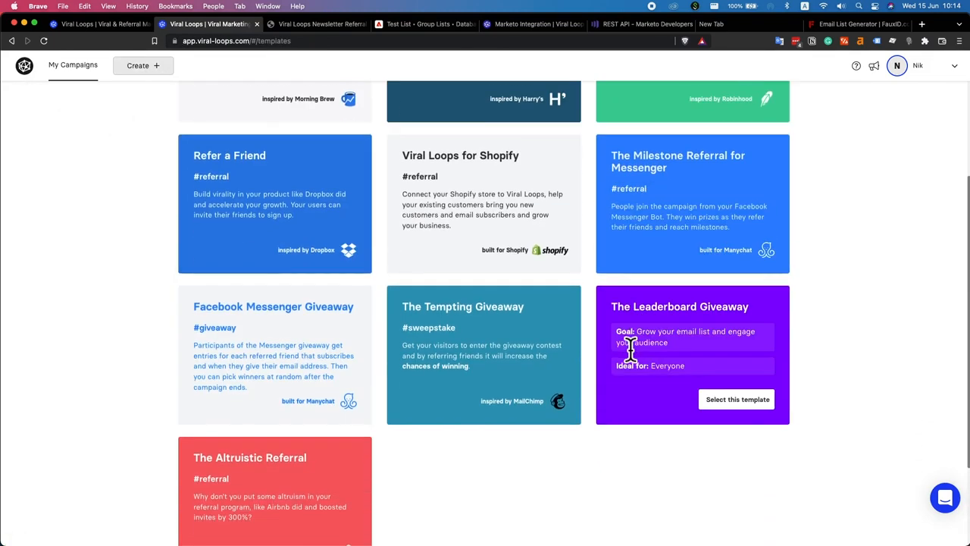
scroll(512, 227, up, 2)
scroll(515, 225, up, 2)
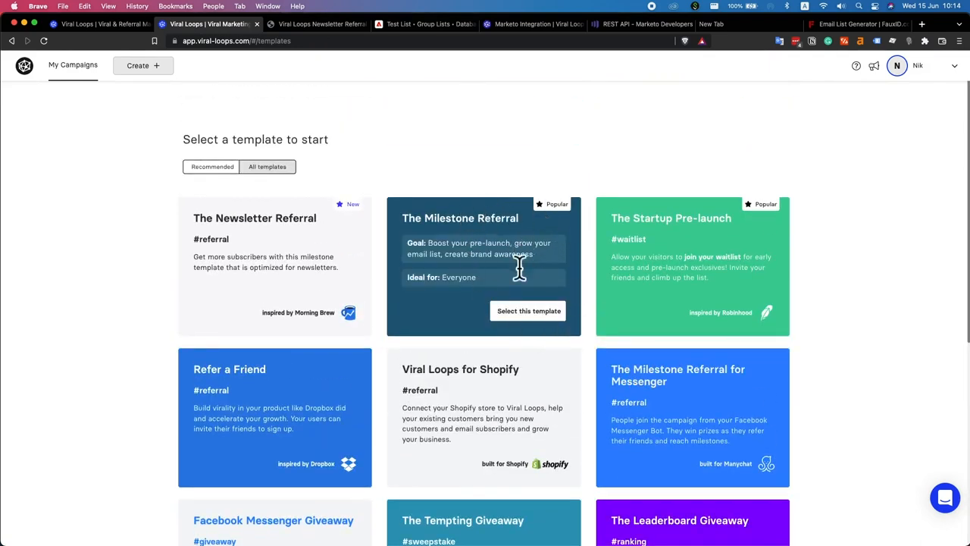
click(523, 311)
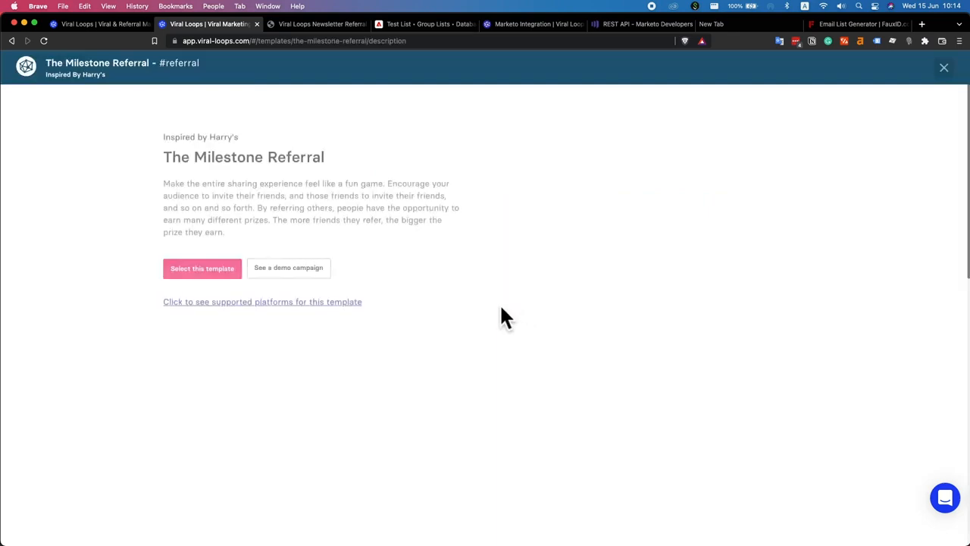
scroll(493, 302, down, 3)
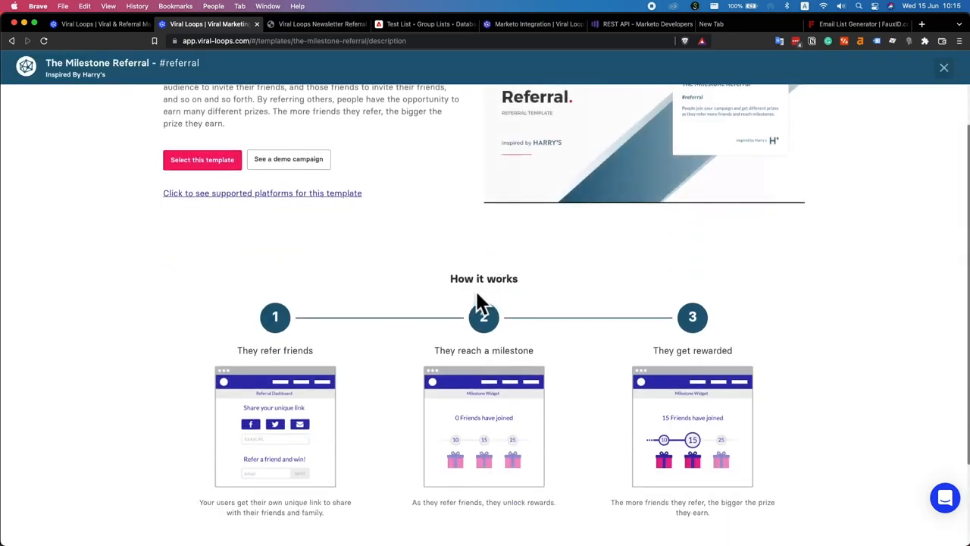
scroll(489, 227, up, 3)
scroll(417, 318, down, 5)
scroll(426, 241, up, 2)
scroll(426, 247, up, 3)
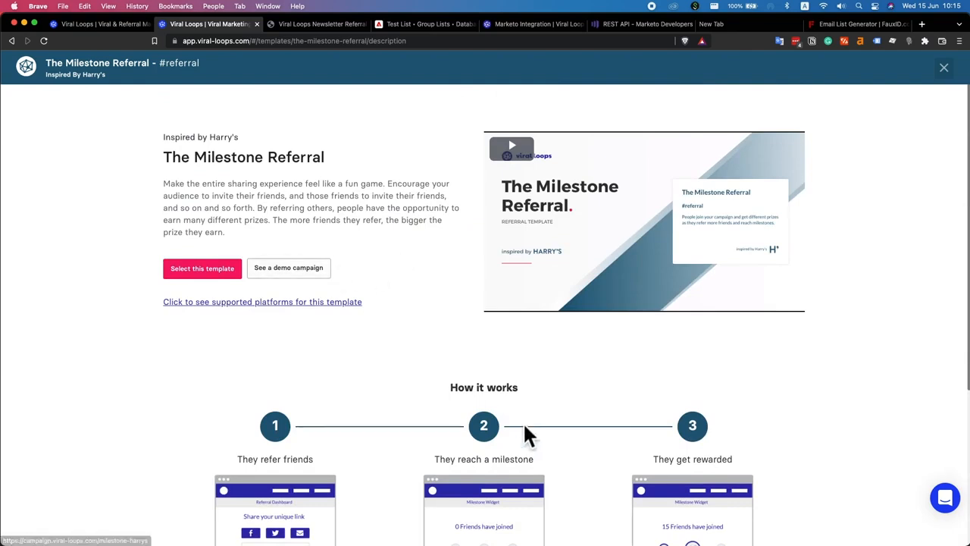
click(226, 267)
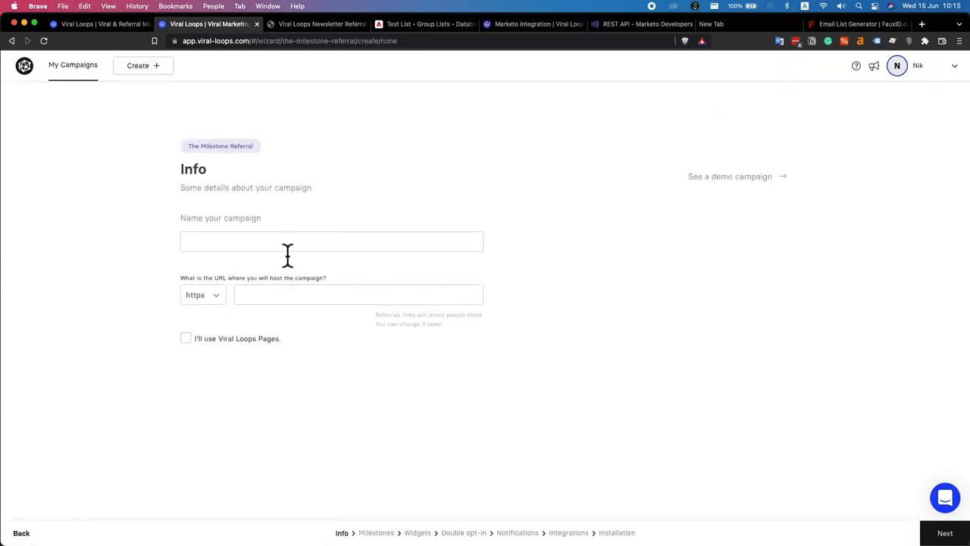
Name the campaign 'Viral Loops x Marketo', enable Viral Loops Pages, and continue to Milestones
click(287, 250)
text(Vir)
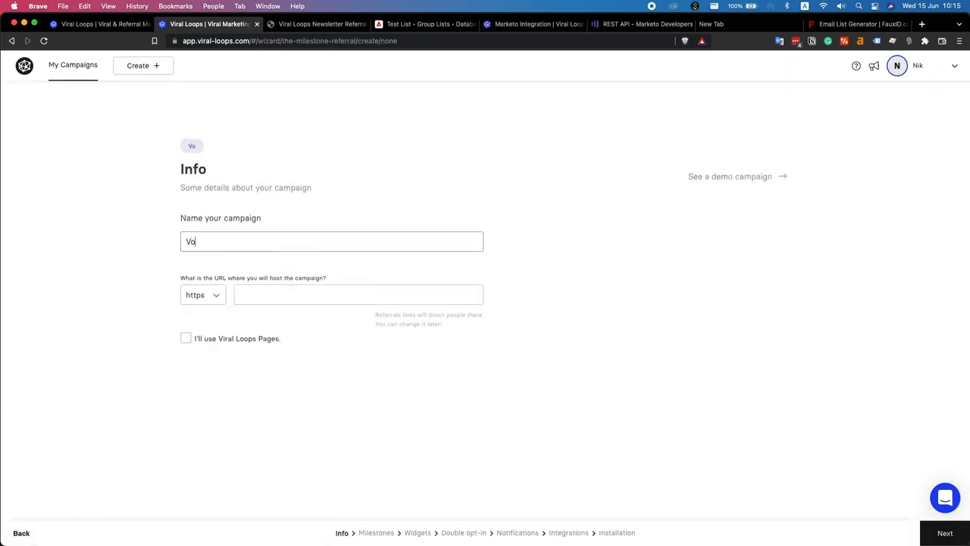
key(Down)
key(Down)
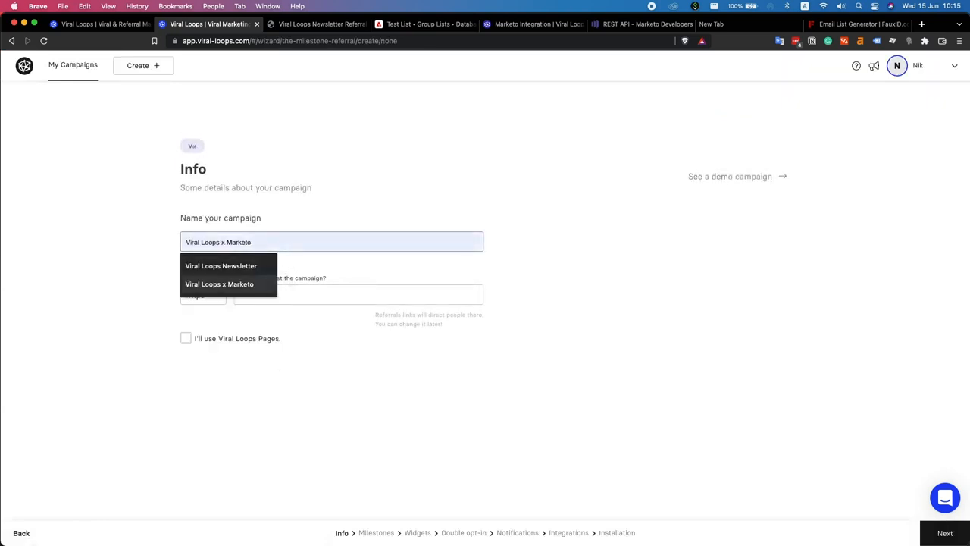
key(Return)
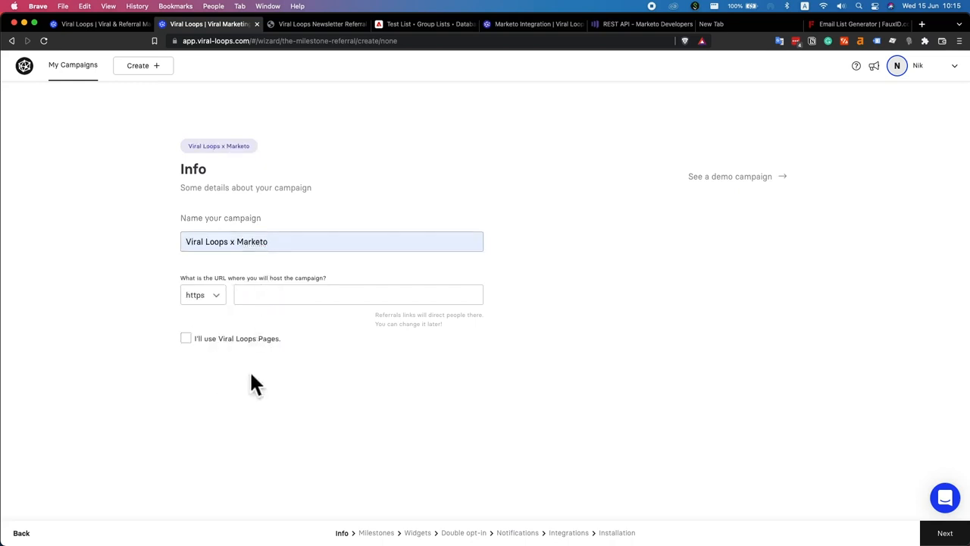
click(207, 339)
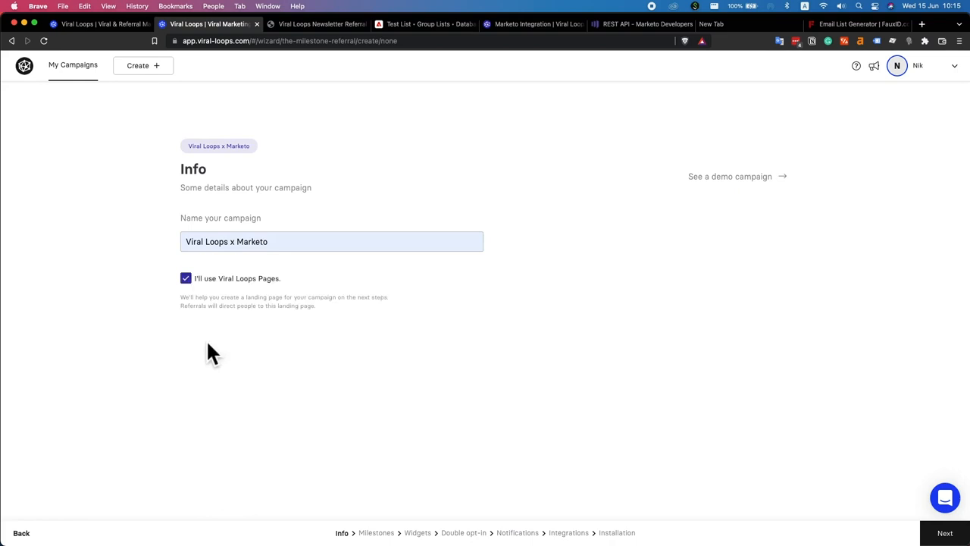
click(940, 533)
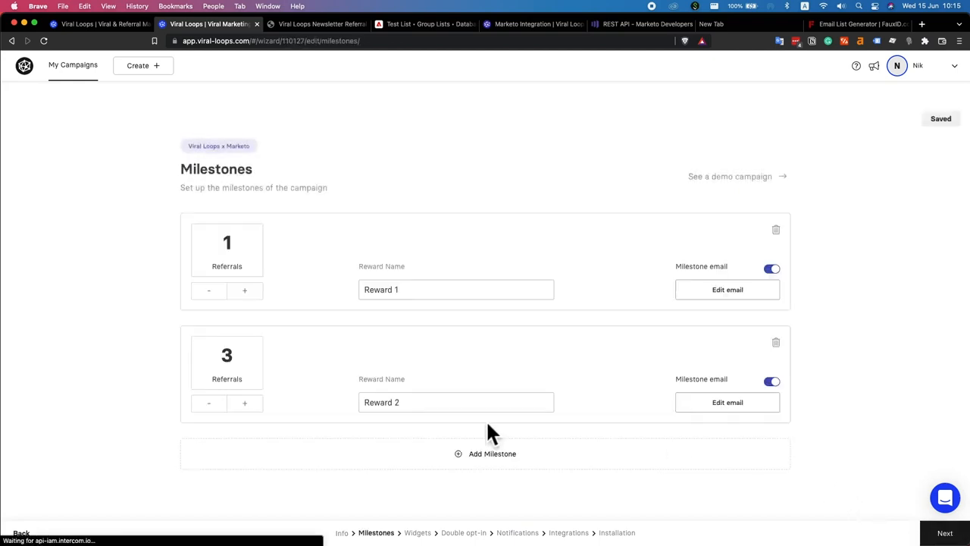
Add a third milestone and set reward images Frame 8, Frame 6 and Frame 5
click(446, 459)
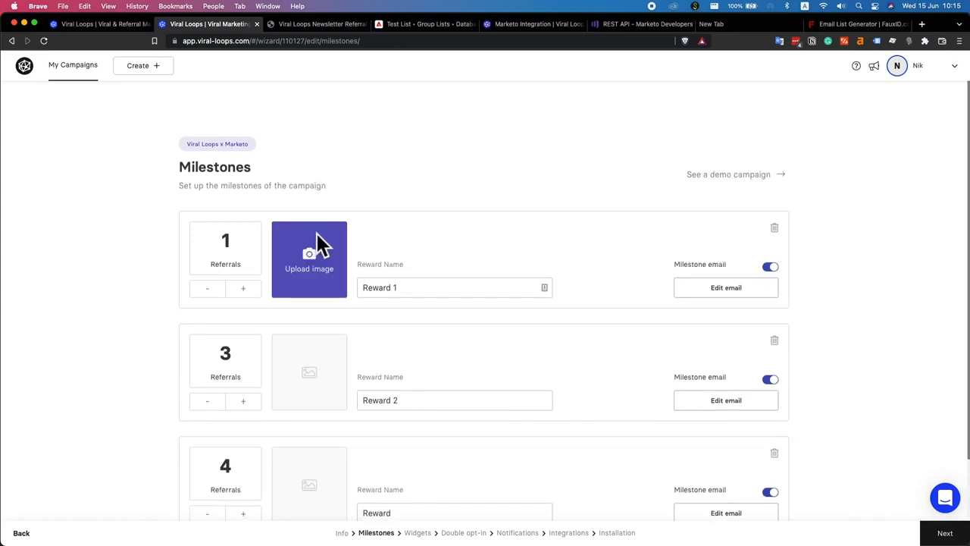
click(327, 257)
double_click(284, 304)
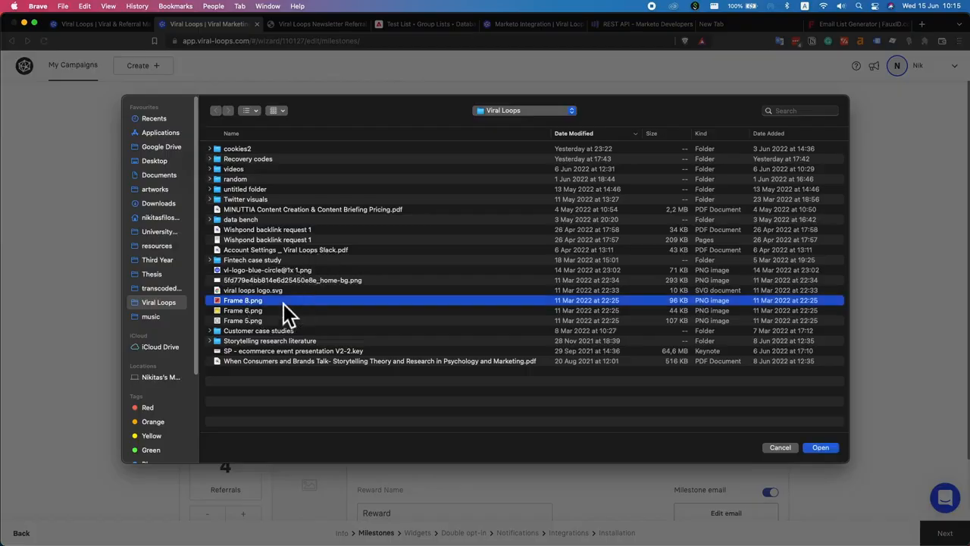
click(301, 376)
double_click(291, 322)
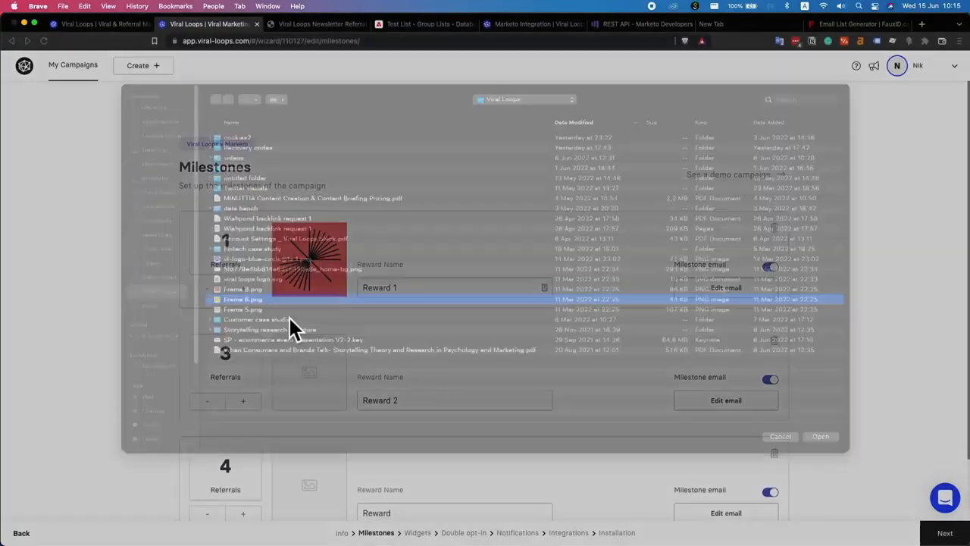
click(310, 484)
double_click(291, 326)
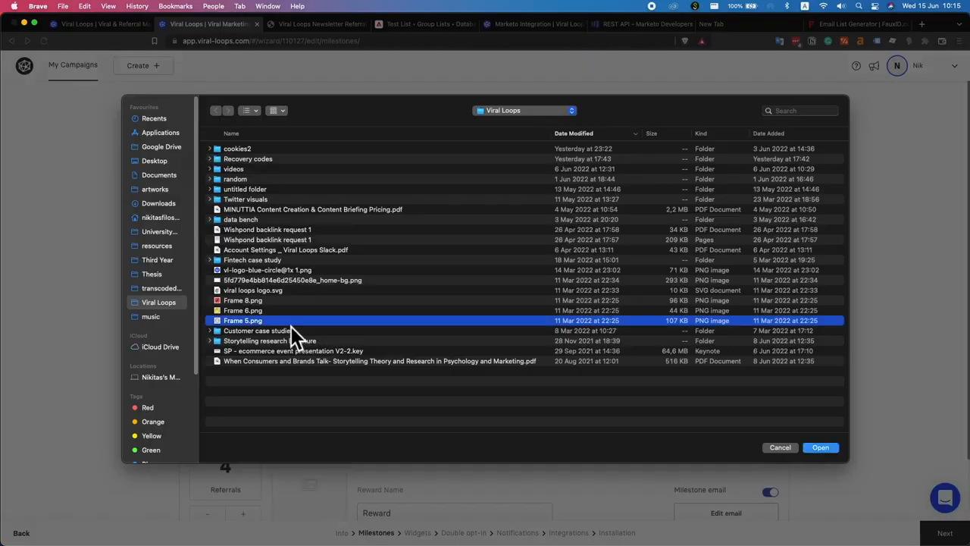
Keep the first milestone's referral target at 1 referral
scroll(306, 309, down, 2)
scroll(454, 310, up, 2)
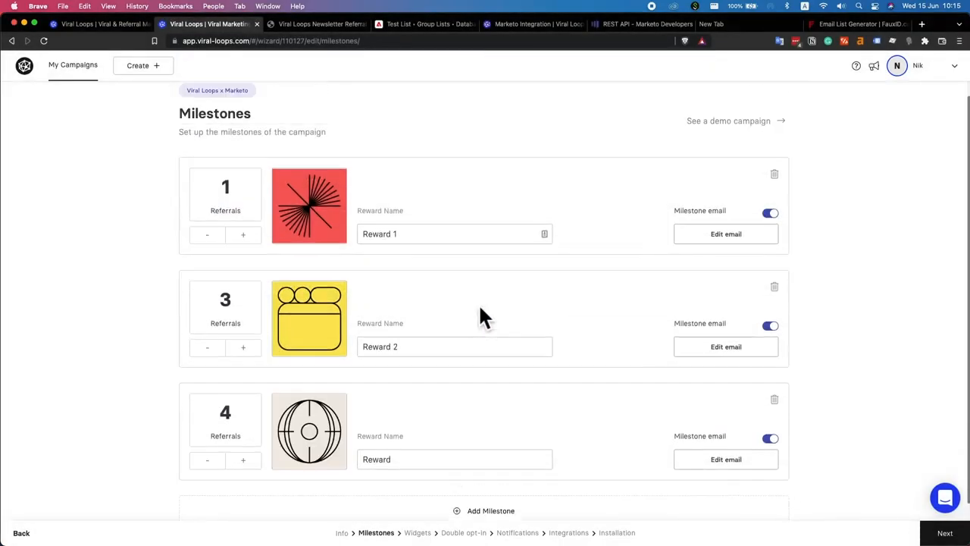
click(244, 237)
click(243, 237)
click(244, 236)
click(220, 238)
click(219, 238)
click(223, 238)
Proceed to Widgets, then review the referral page's 'Thanks for joining' message and rewards
click(943, 533)
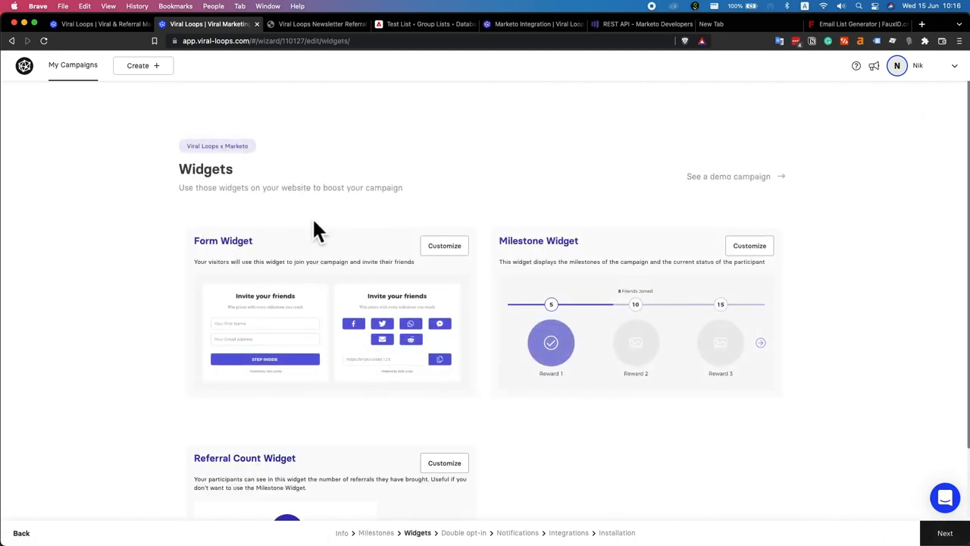
click(300, 27)
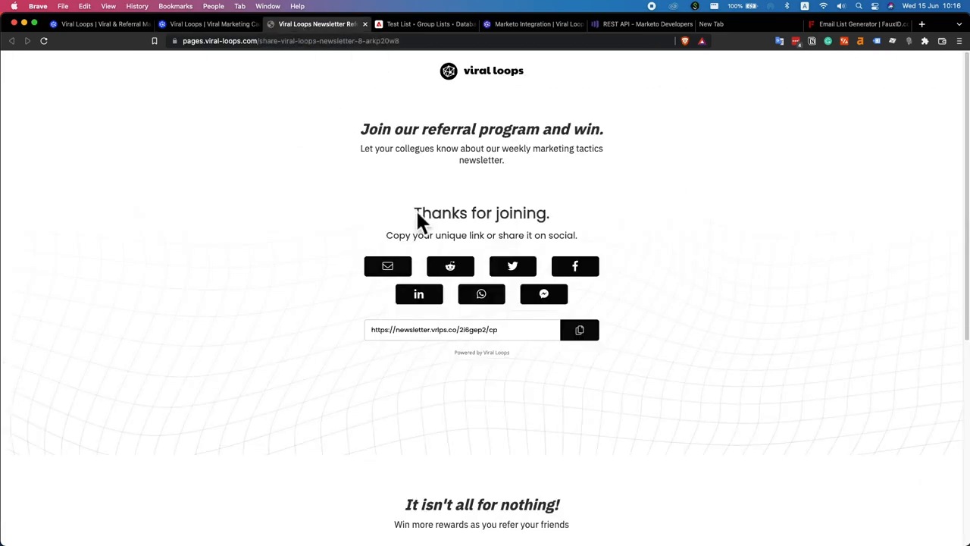
drag(392, 208, 526, 214)
click(491, 231)
scroll(455, 334, down, 5)
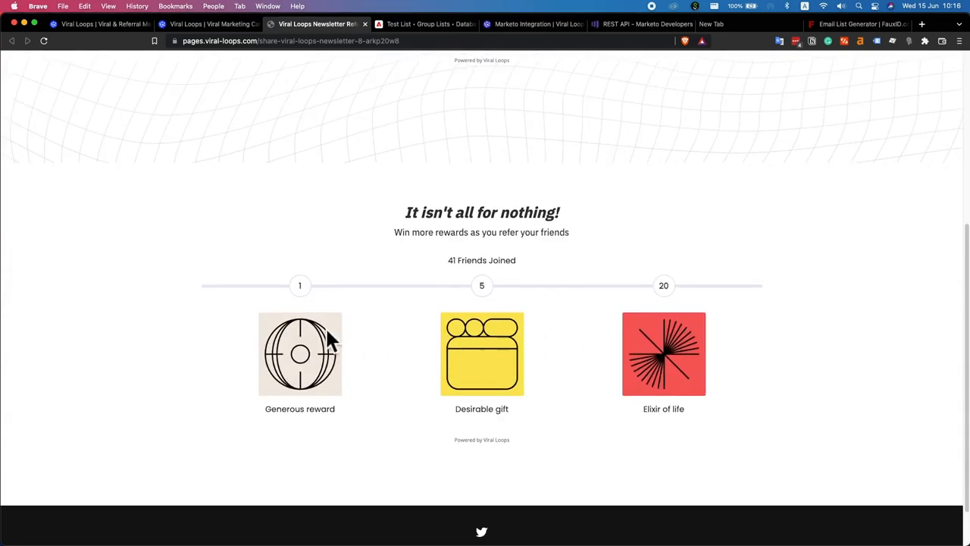
scroll(569, 303, up, 5)
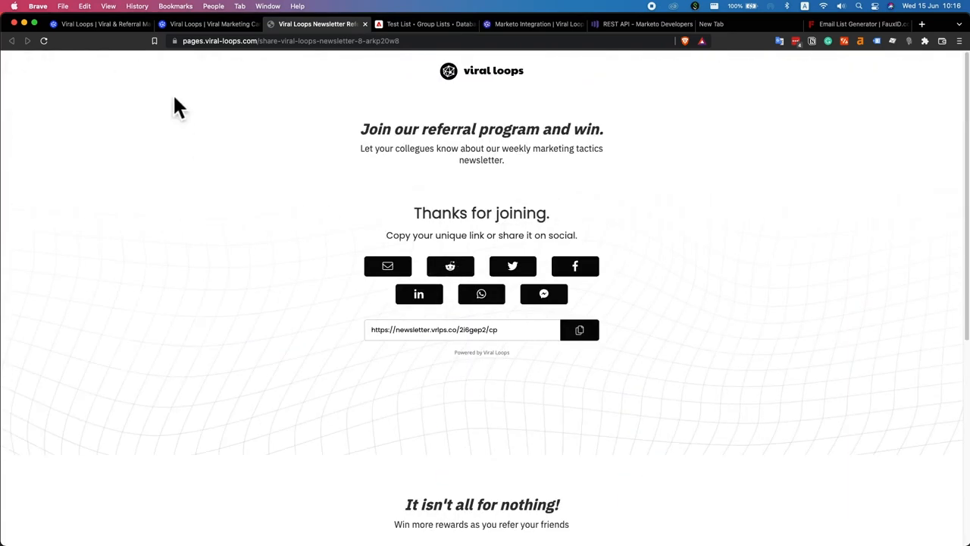
Return to the campaign's Widgets step and look over the widget list
click(214, 24)
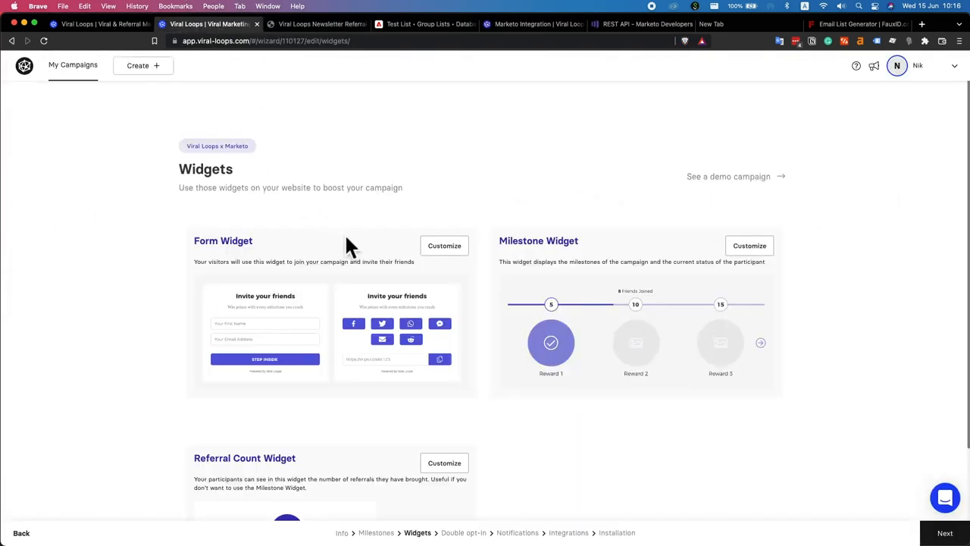
scroll(485, 326, down, 2)
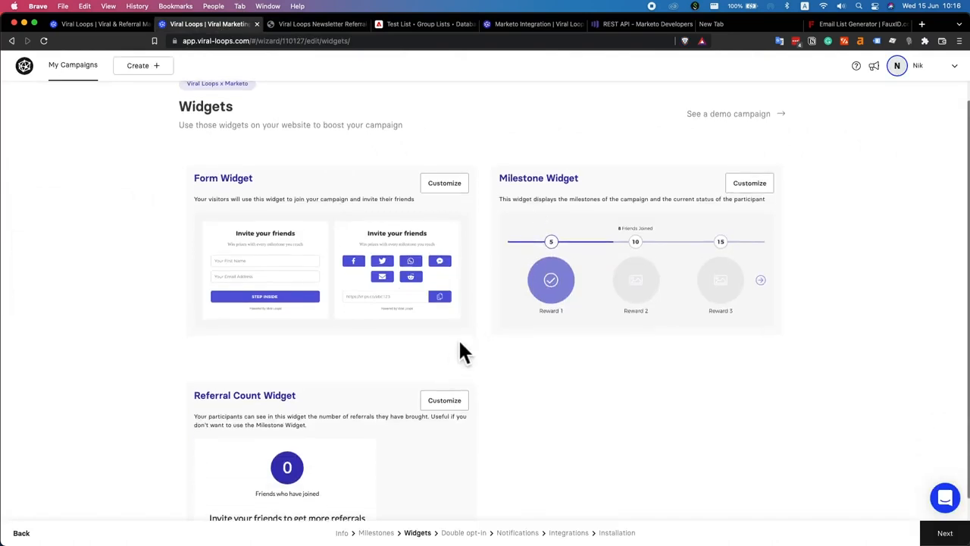
scroll(461, 352, up, 1)
scroll(463, 350, up, 1)
Preview the Form Widget's sharing and joining states, collapse Style, and save it
click(448, 252)
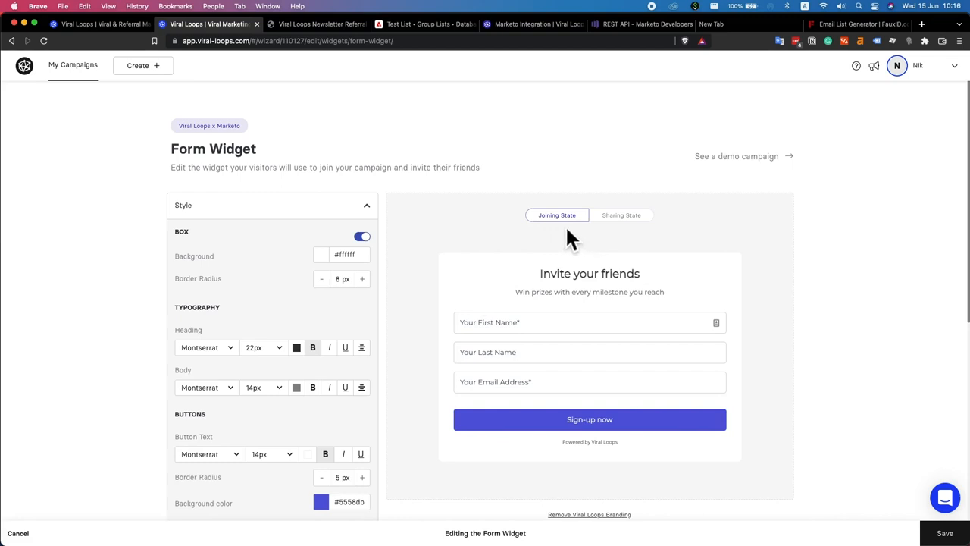
click(606, 220)
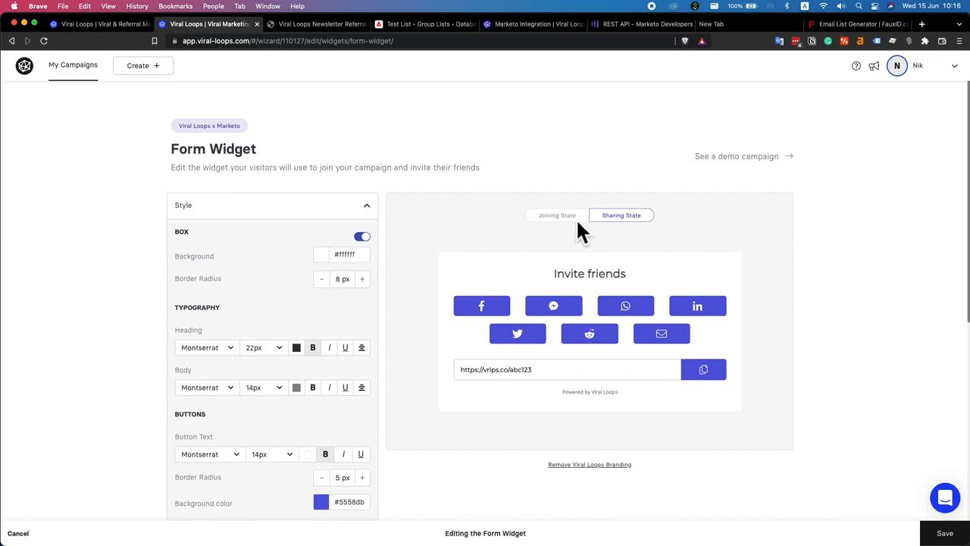
click(574, 219)
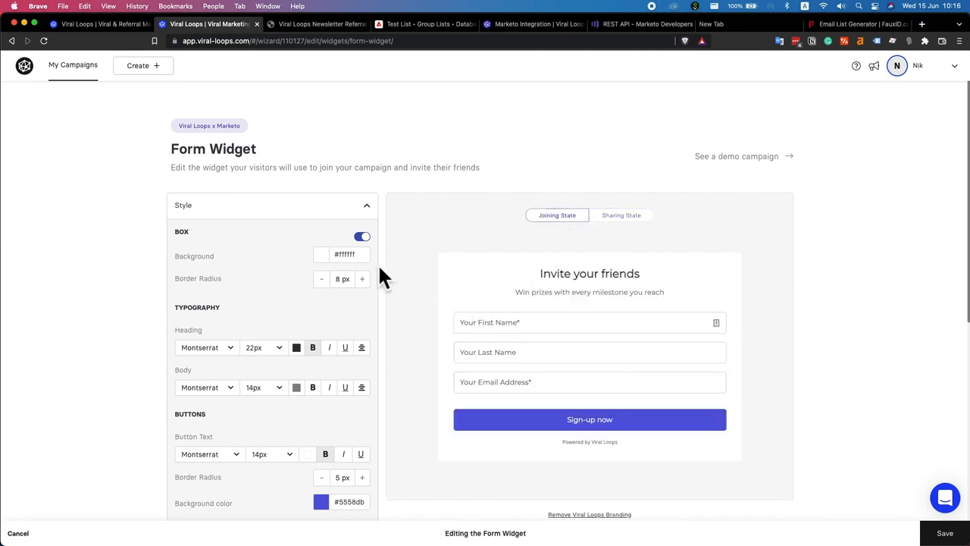
scroll(378, 273, down, 3)
scroll(278, 311, up, 3)
click(374, 205)
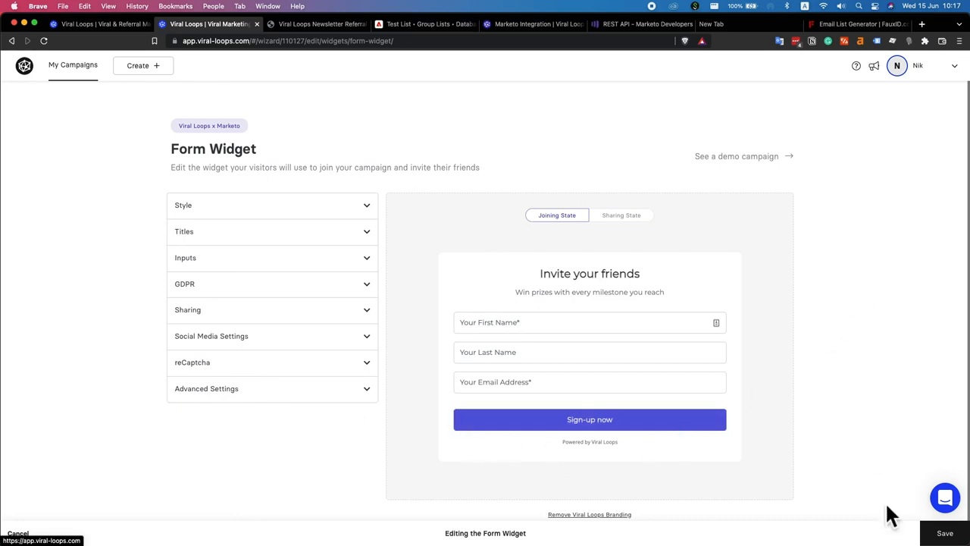
click(947, 533)
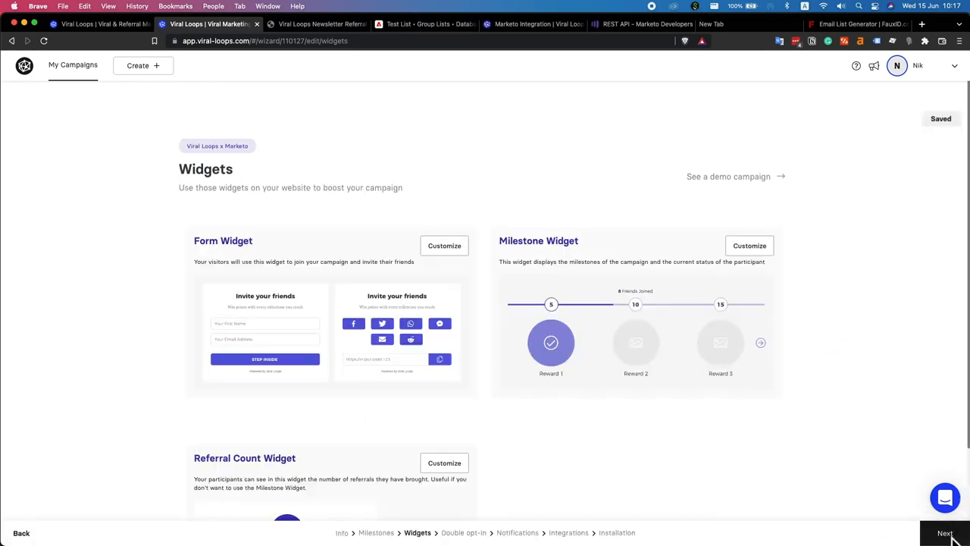
Continue from Widgets to the Double opt-in step, leaving email verification Off
scroll(596, 402, down, 1)
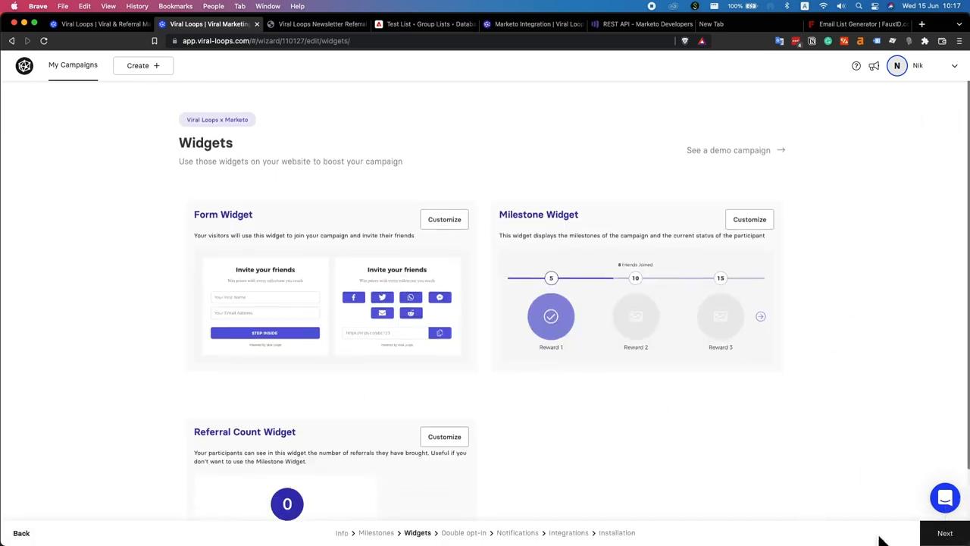
click(945, 534)
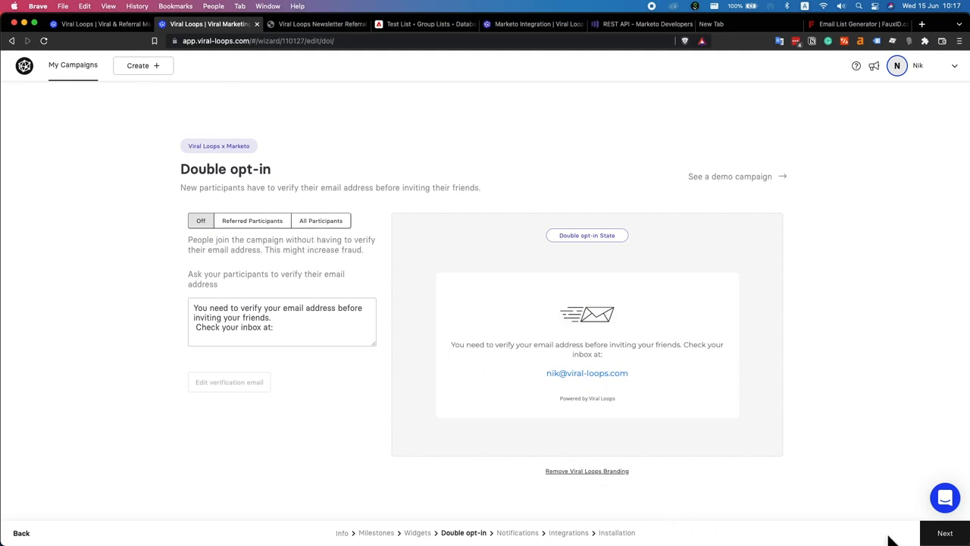
Pass through Notifications with welcome and referral emails left on, reaching Integrations
click(957, 540)
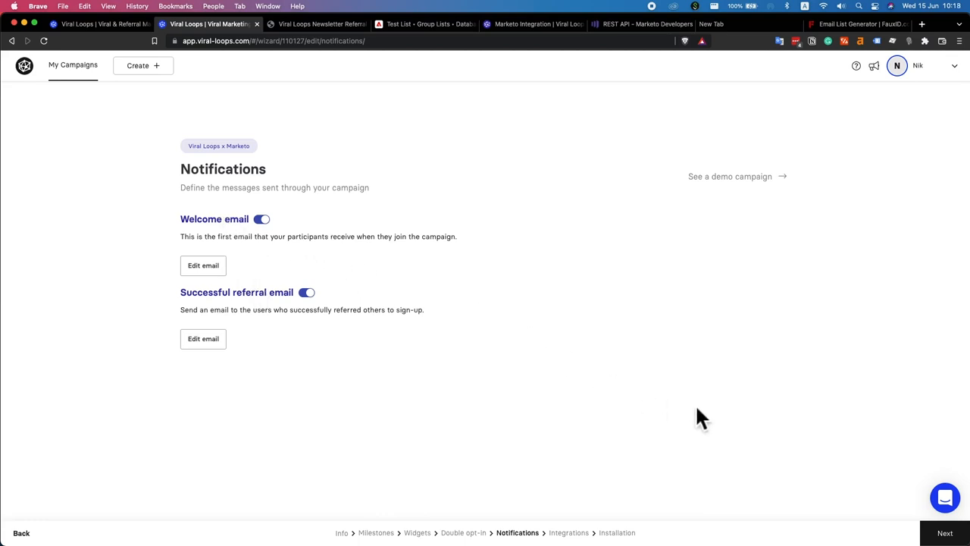
click(940, 532)
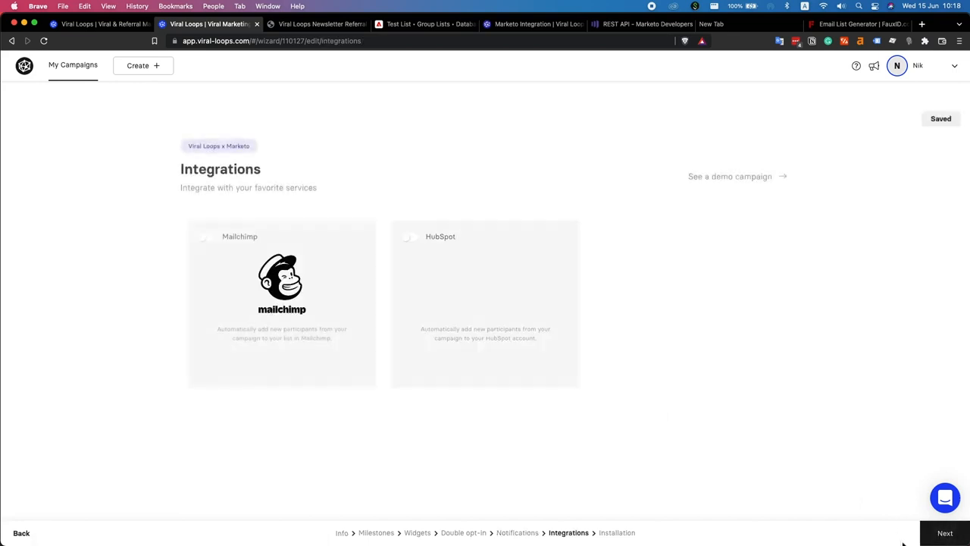
Open the Marketo integration and check its empty Identity URL and Rest URL fields
scroll(510, 353, down, 3)
scroll(510, 353, down, 4)
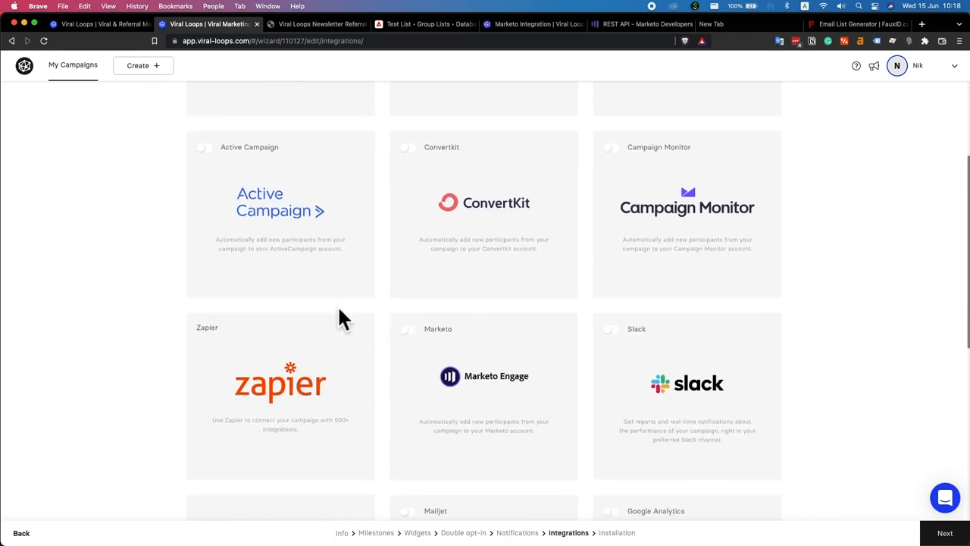
scroll(455, 379, down, 1)
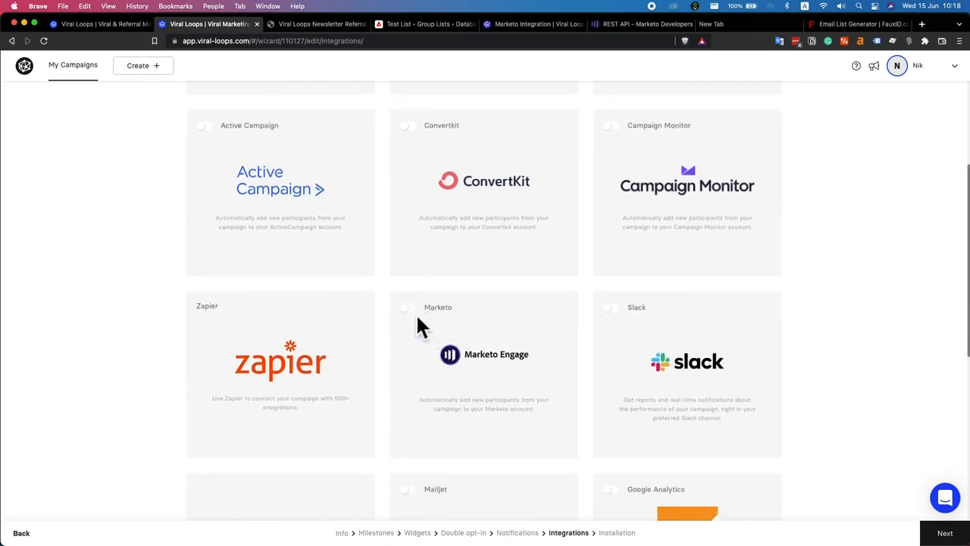
click(417, 322)
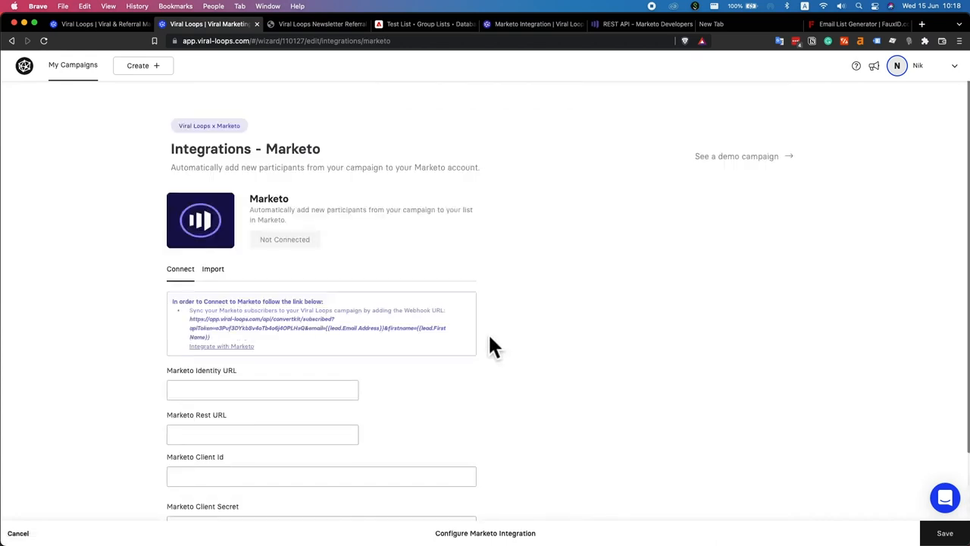
scroll(491, 347, down, 3)
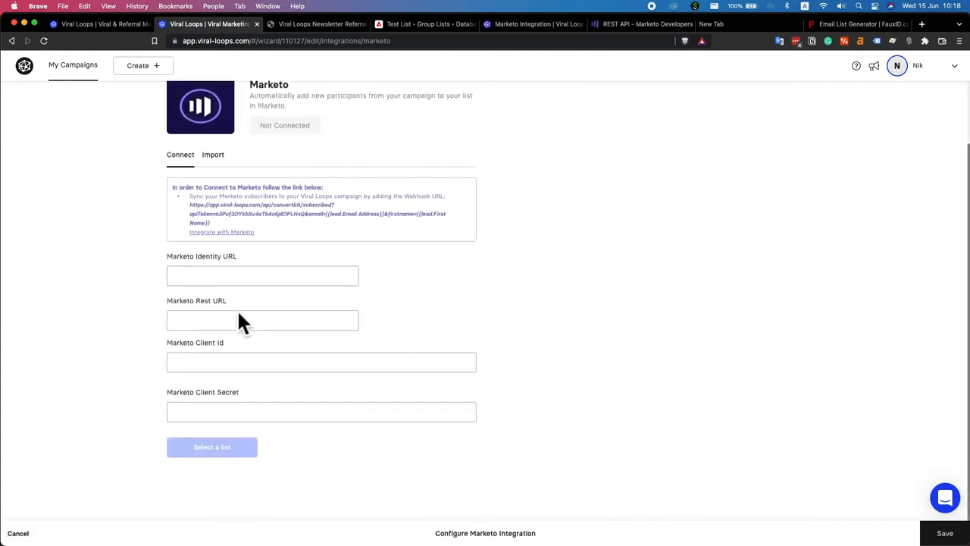
click(237, 277)
click(429, 258)
click(259, 276)
click(279, 321)
click(405, 316)
Read the Marketo page's subtitle and review its not-connected connection fields
scroll(399, 309, up, 3)
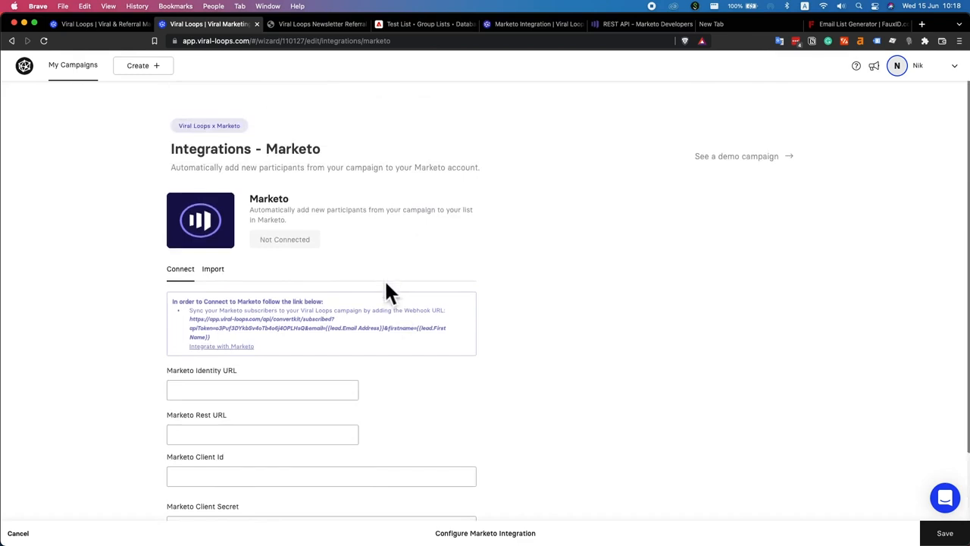
drag(169, 168, 485, 174)
click(499, 189)
scroll(232, 385, down, 3)
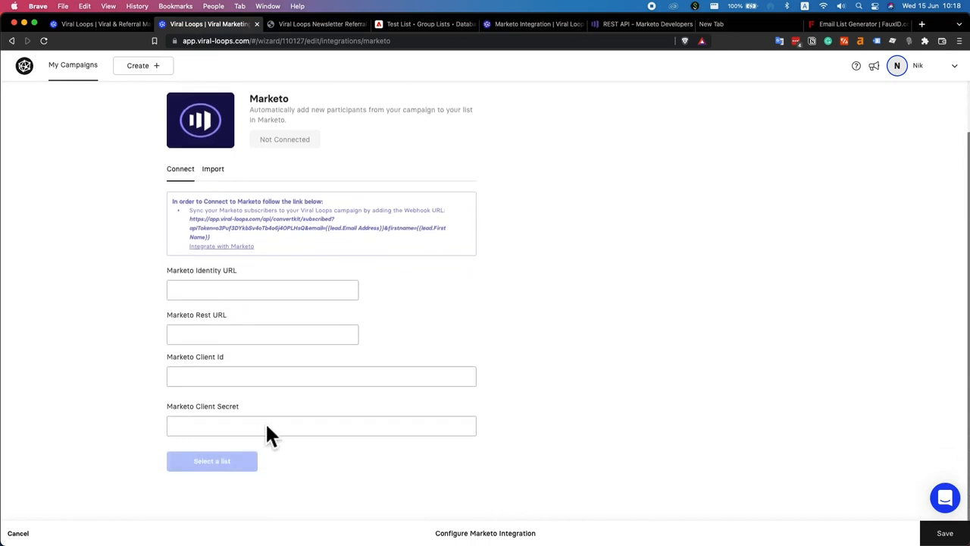
scroll(235, 311, up, 3)
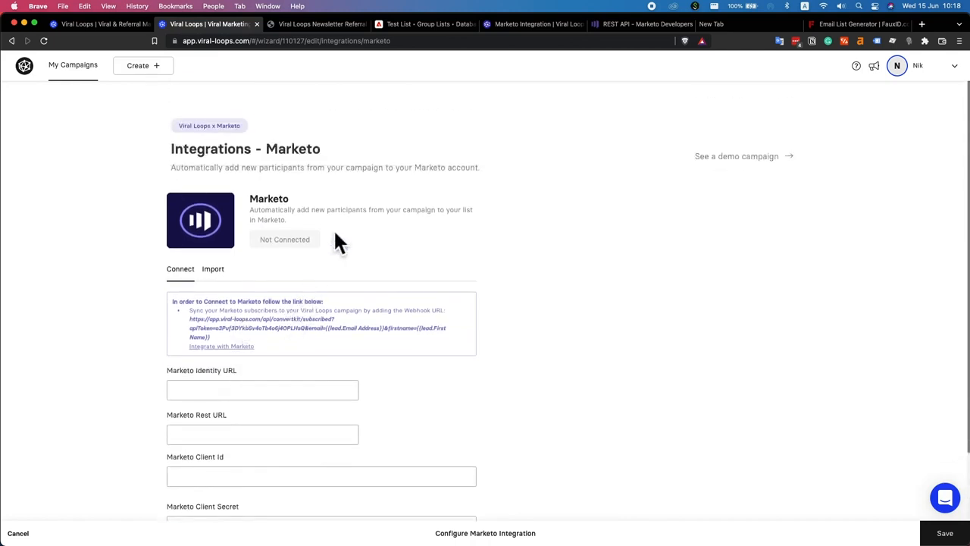
Read through the Marketo REST API Getting Started steps for creating an API user
click(629, 23)
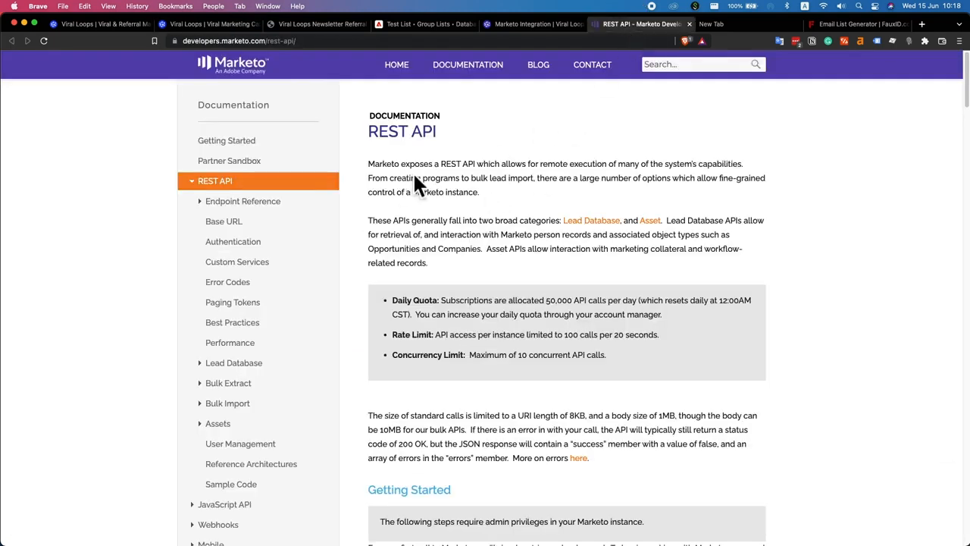
scroll(433, 199, down, 5)
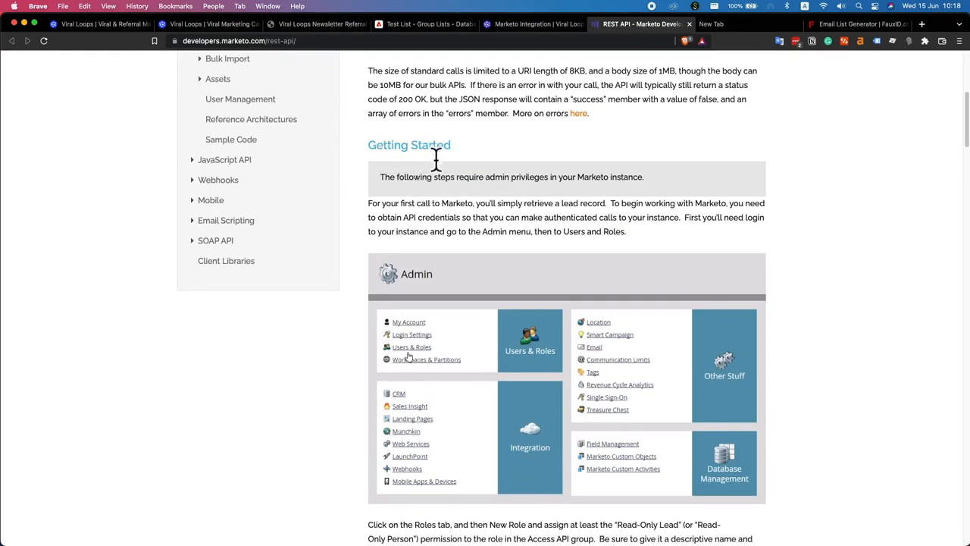
scroll(439, 229, down, 3)
scroll(438, 231, down, 6)
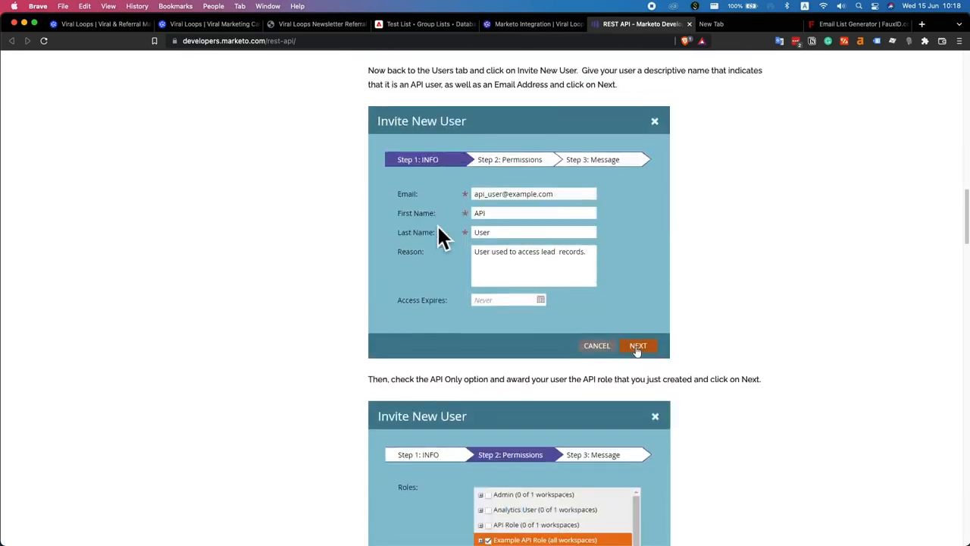
scroll(440, 231, up, 15)
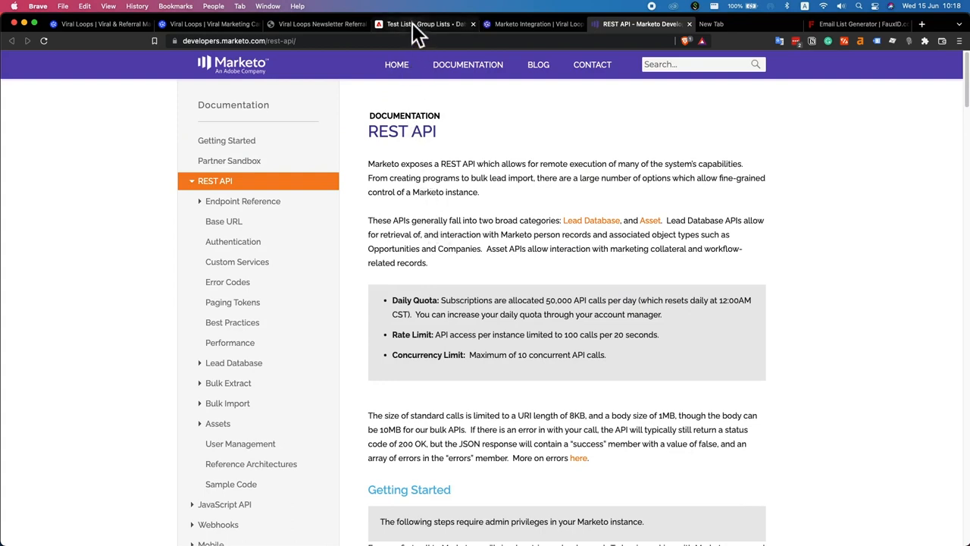
Paste the REST endpoint URL from Marketo's Admin > Web Services into the Viral Loops Rest URL field
click(440, 29)
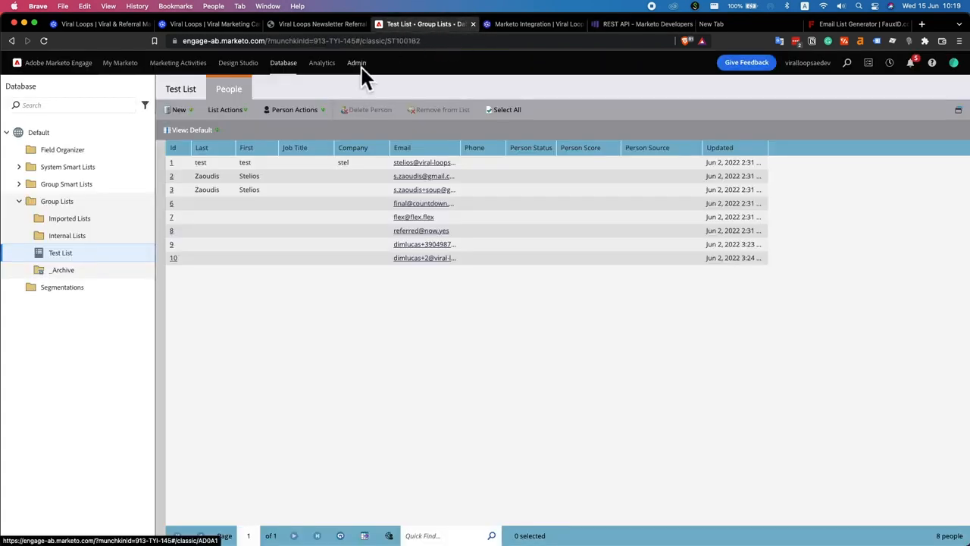
click(360, 66)
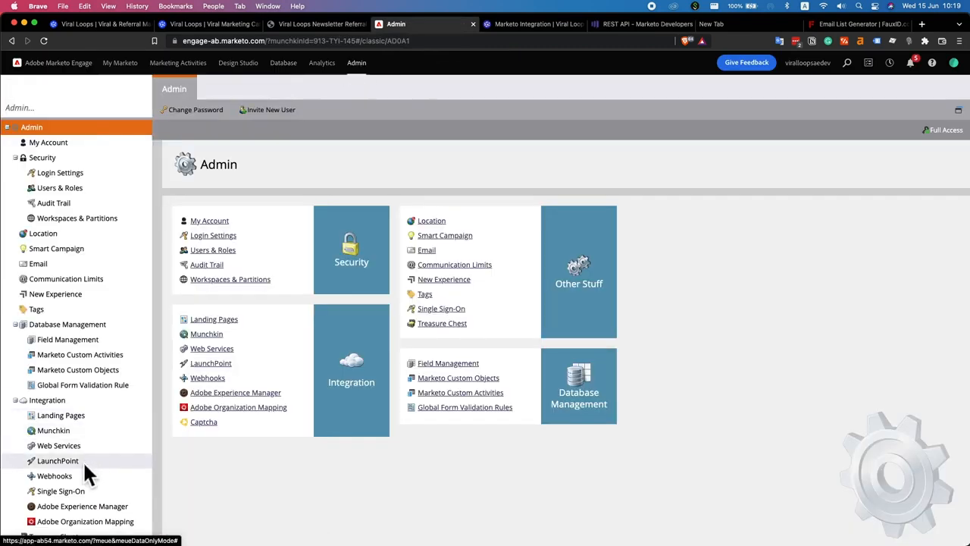
click(94, 444)
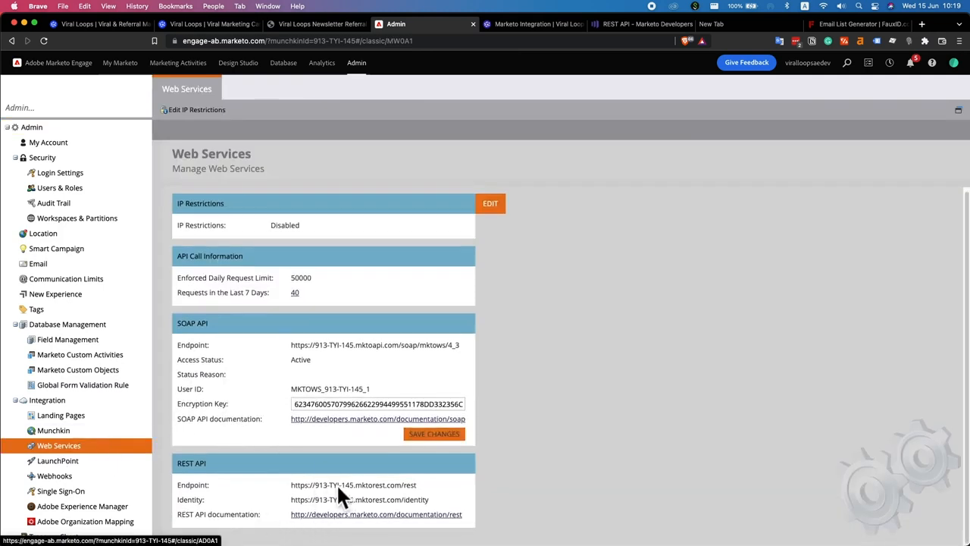
triple_click(396, 486)
key(ctrl+c)
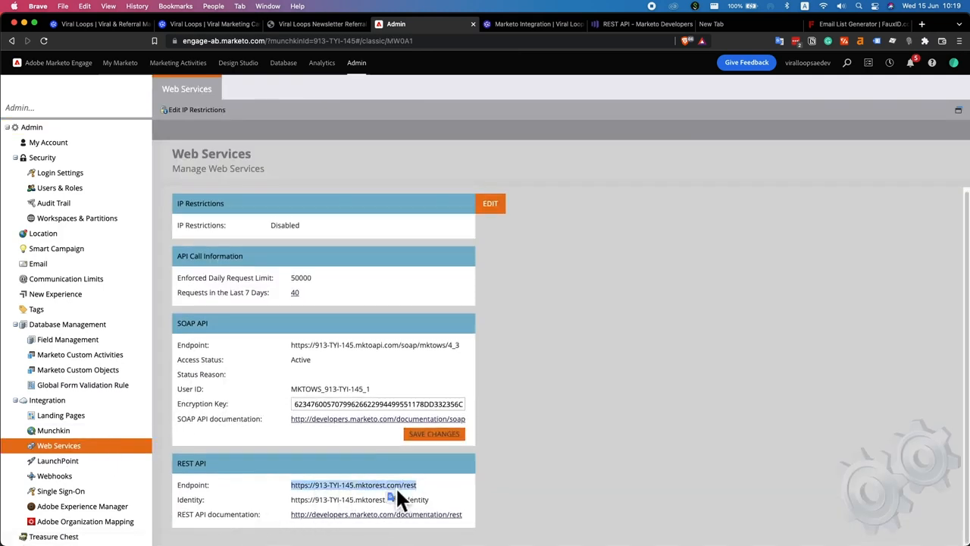
click(243, 31)
click(285, 434)
key(ctrl+v)
click(400, 418)
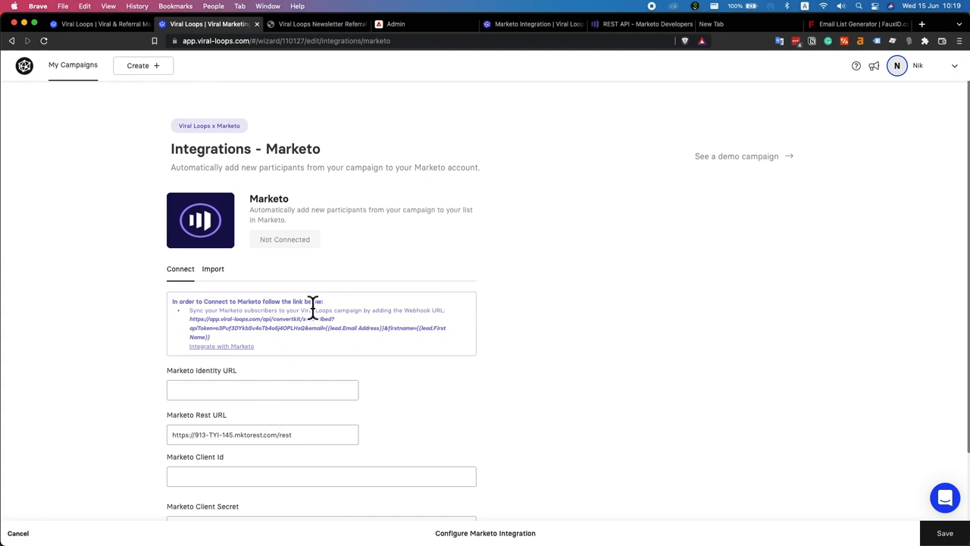
Paste the Marketo identity URL into the Viral Loops Identity URL field
click(402, 24)
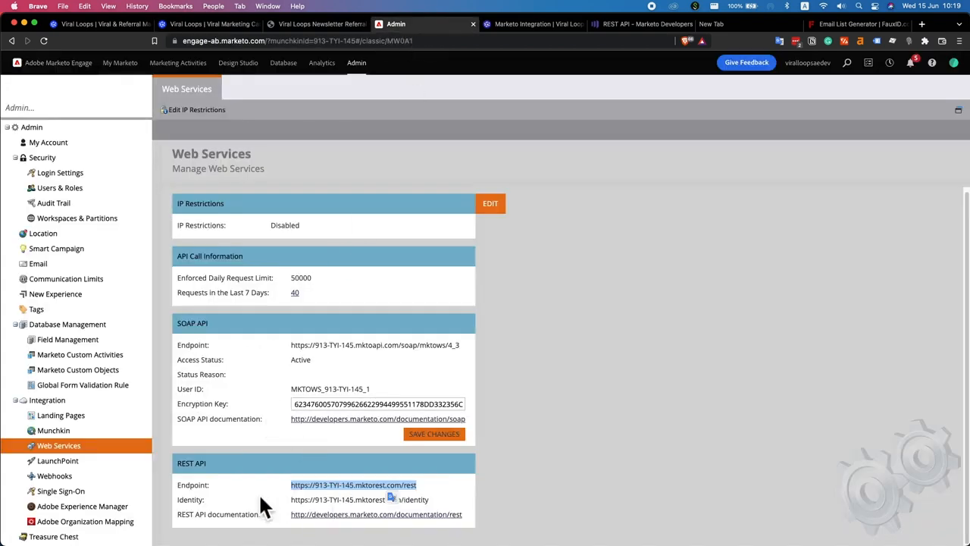
triple_click(305, 499)
key(super+c)
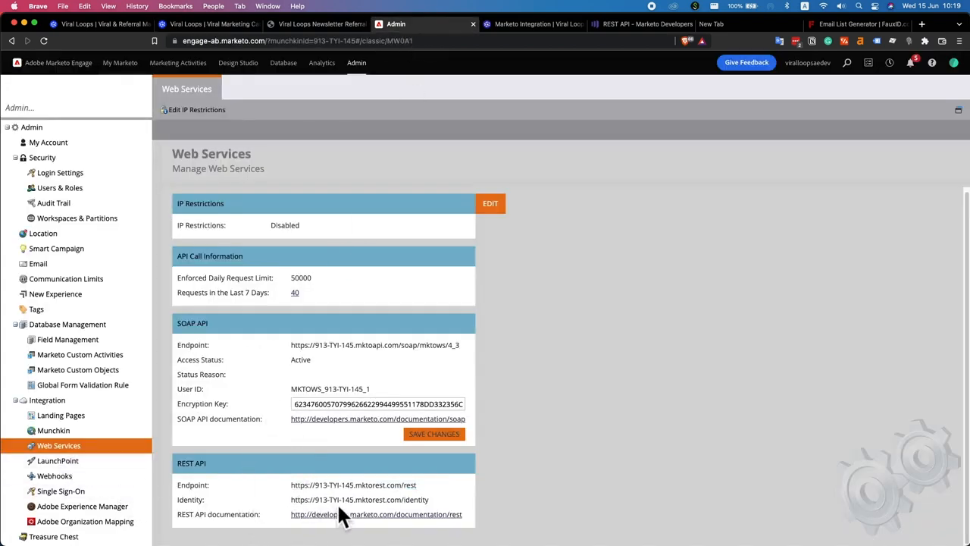
click(206, 23)
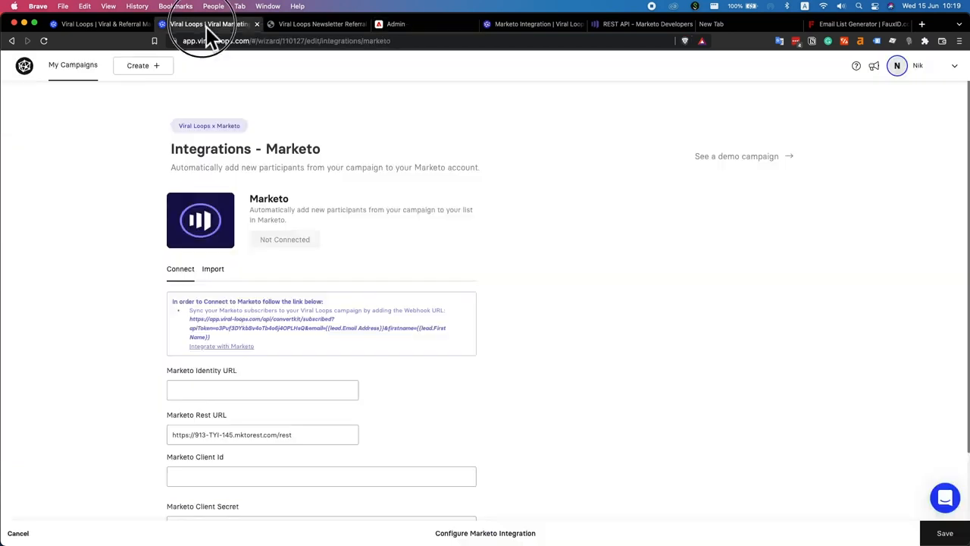
click(235, 390)
key(super+v)
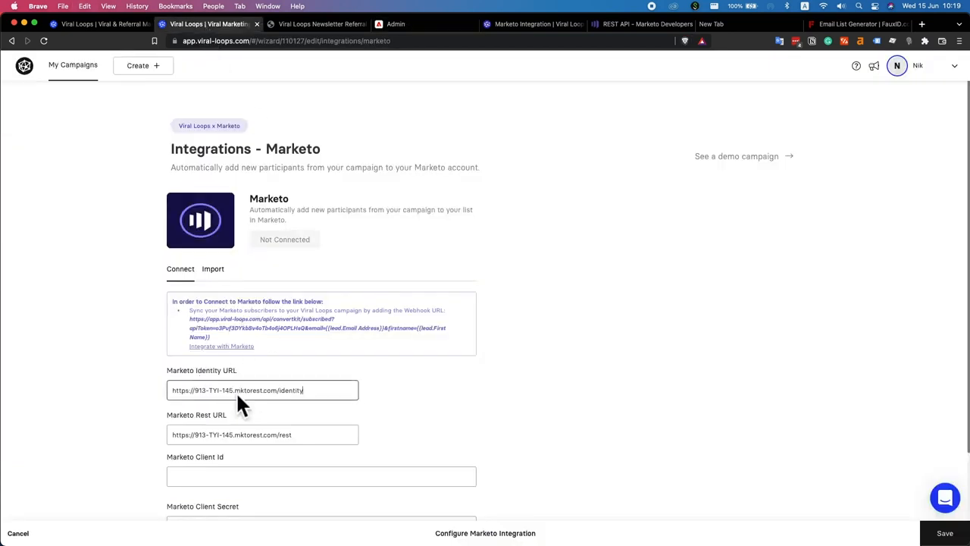
scroll(395, 384, down, 3)
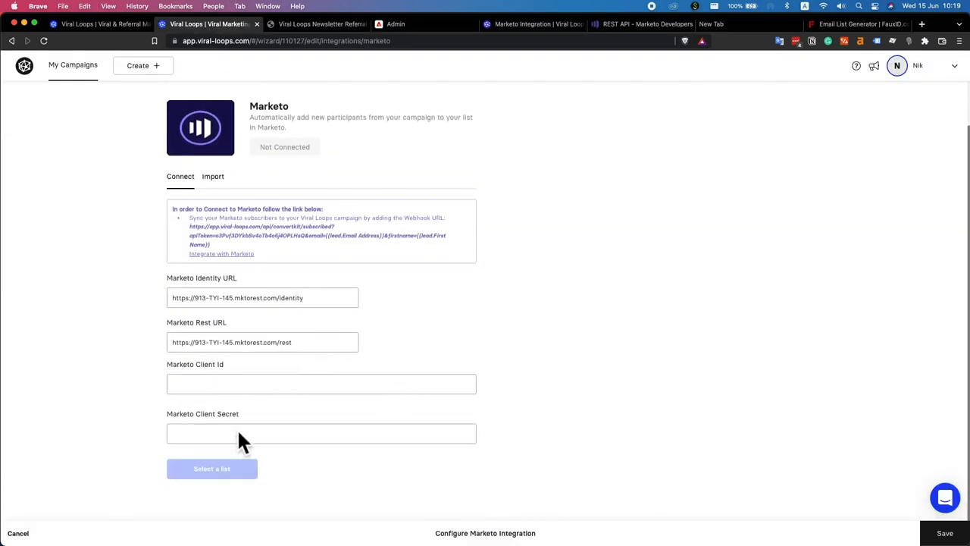
click(399, 24)
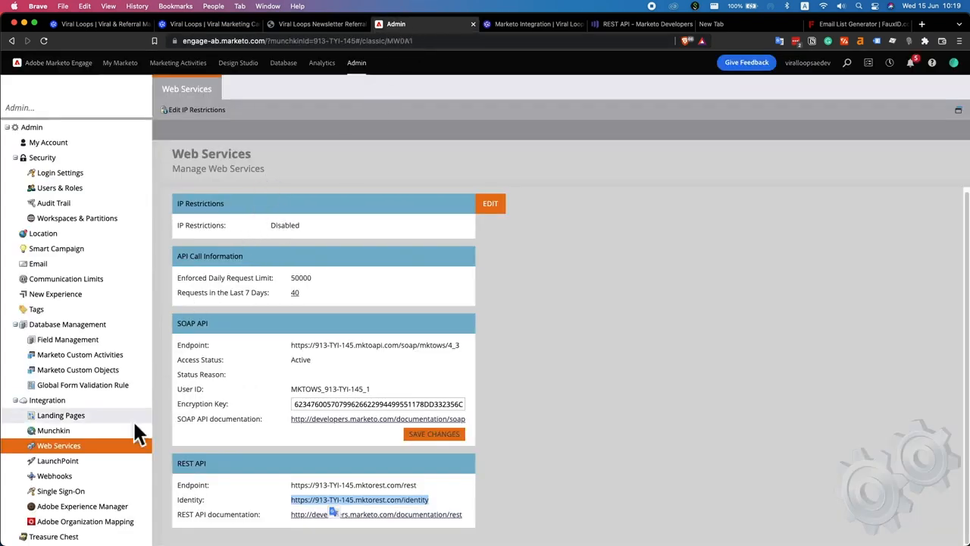
Paste the LaunchPoint REST Service's client id into the Viral Loops Client Id field
click(70, 462)
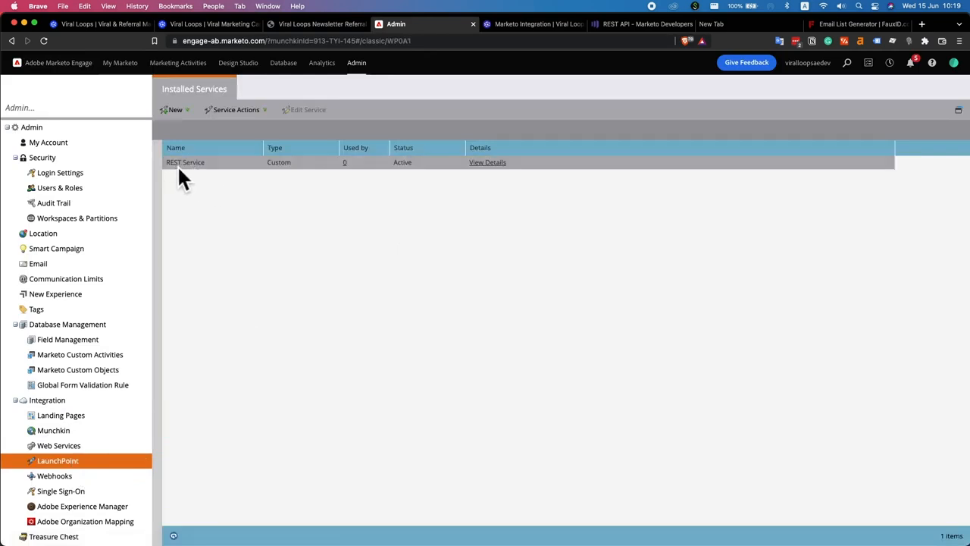
click(493, 163)
triple_click(468, 266)
key(super+c)
click(203, 25)
click(244, 384)
key(super+v)
click(259, 431)
Paste the REST Service's client secret into the Viral Loops Client Secret field
click(413, 24)
double_click(493, 284)
key(super+c)
click(216, 23)
key(super+v)
click(128, 371)
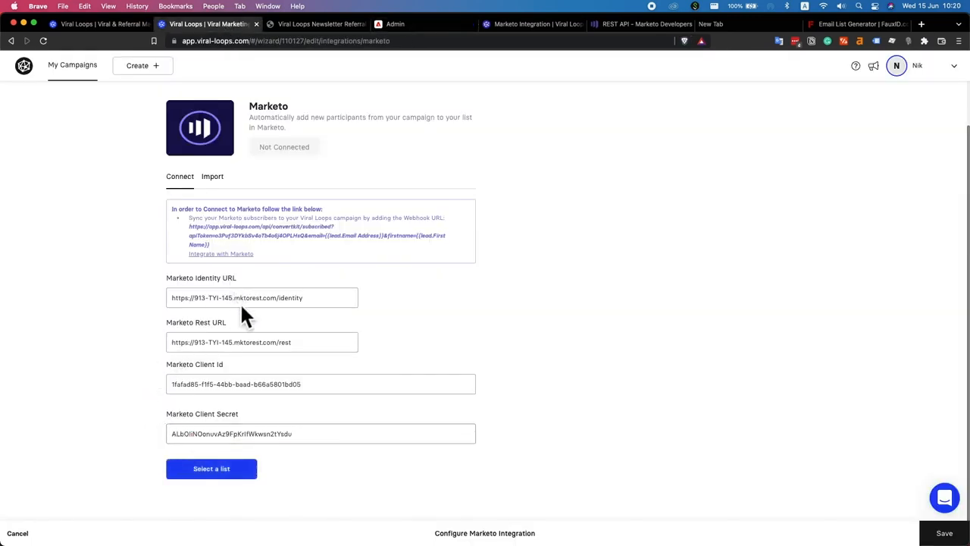
Pick Test List as the Marketo list and connect the integration
click(225, 476)
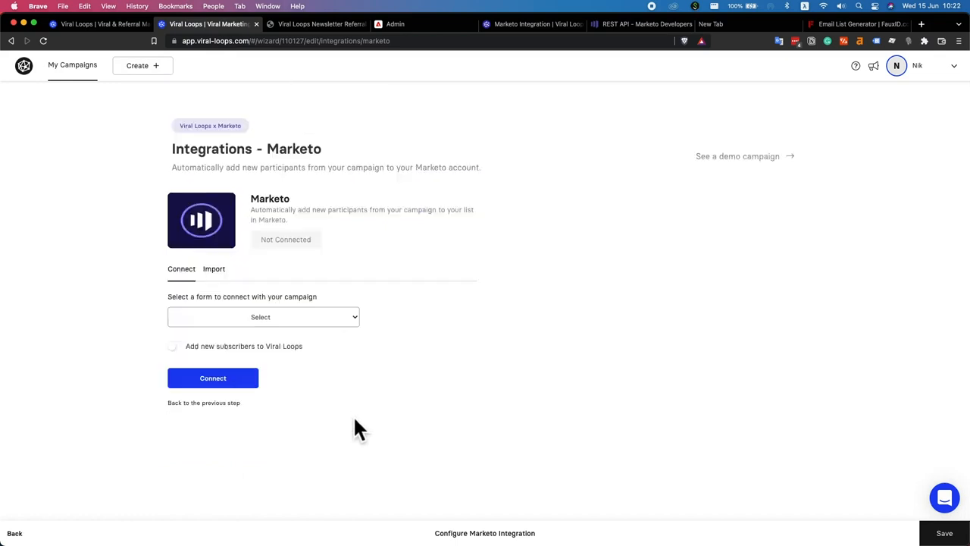
click(304, 322)
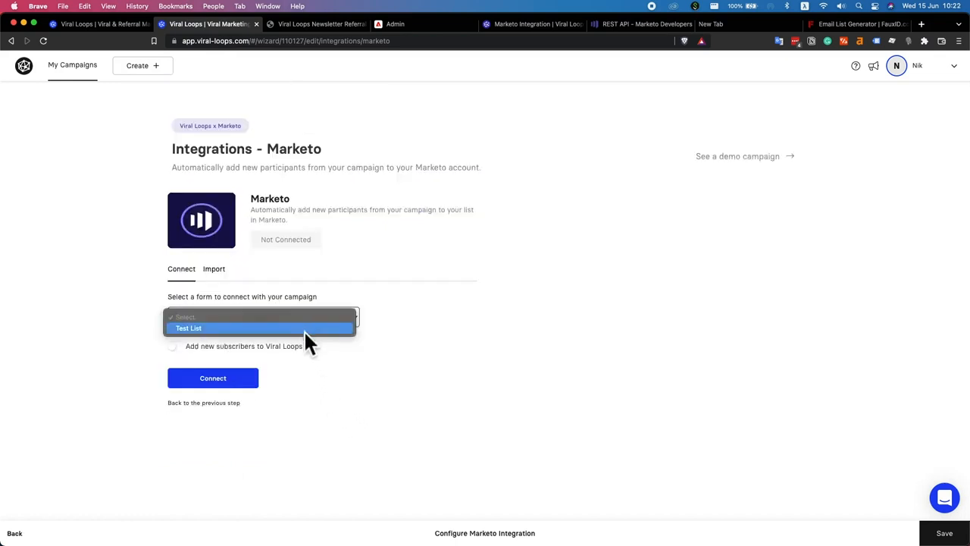
click(213, 328)
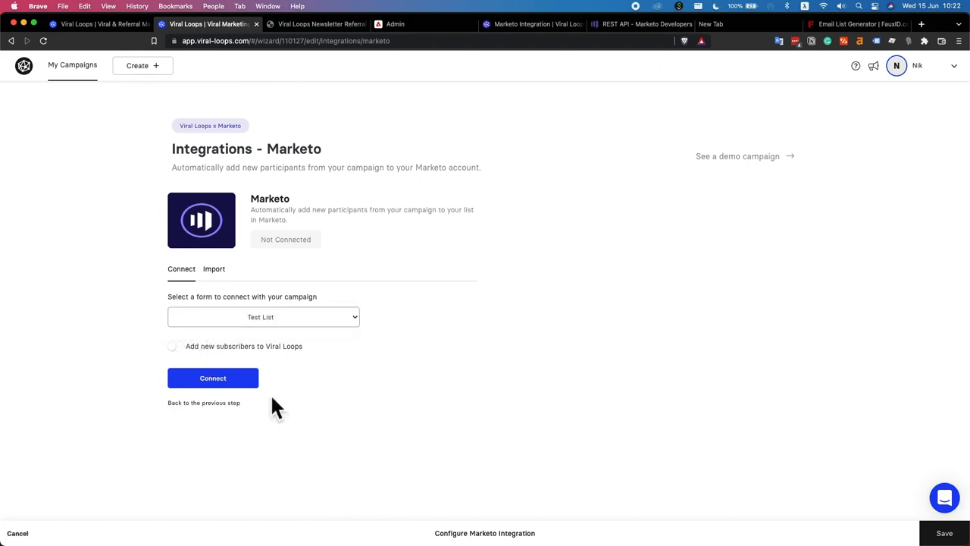
click(251, 383)
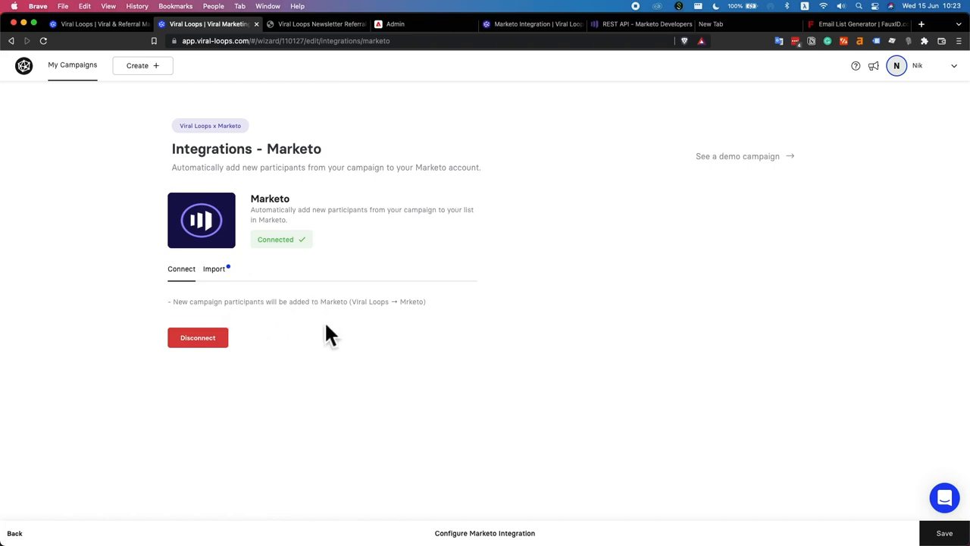
Save the Marketo integration settings and advance the campaign to the Installation step
click(218, 274)
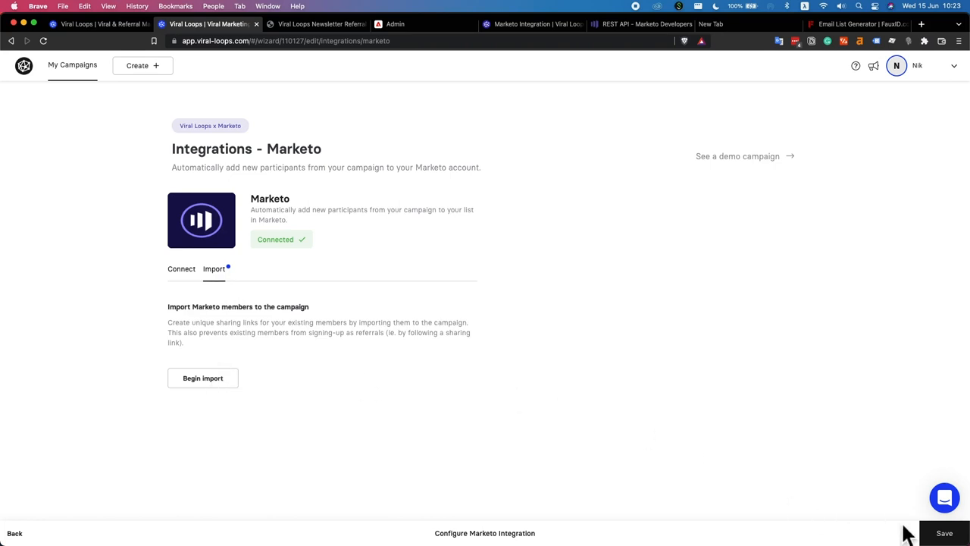
click(946, 535)
scroll(481, 352, down, 5)
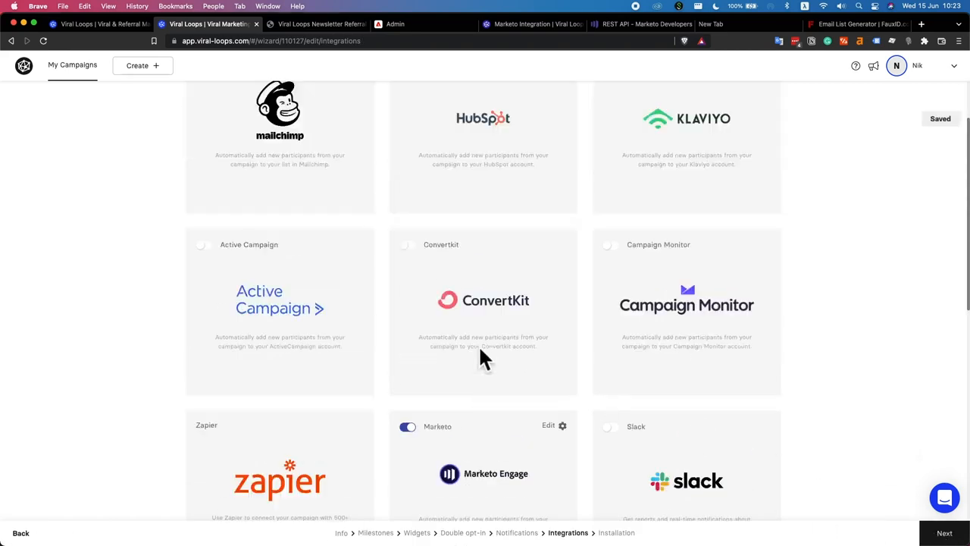
scroll(530, 379, up, 1)
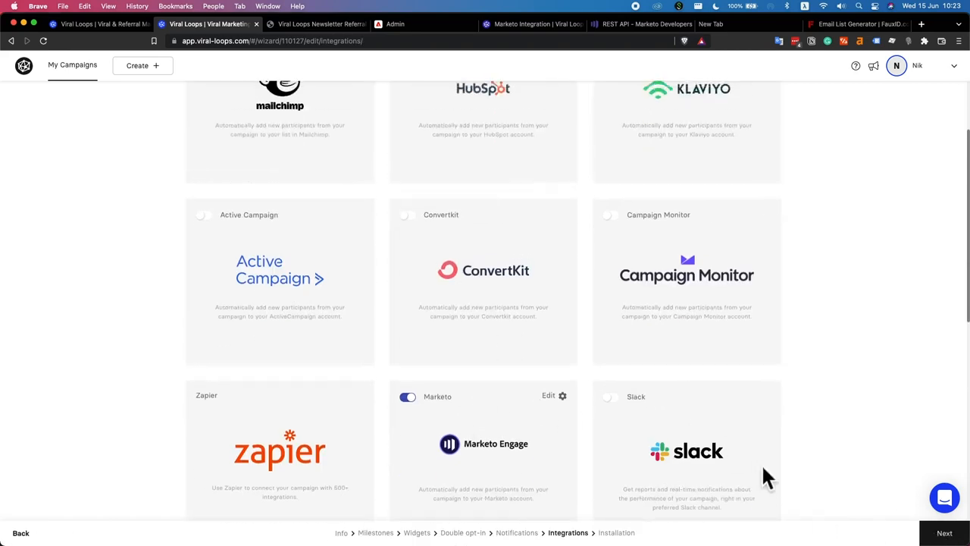
click(944, 533)
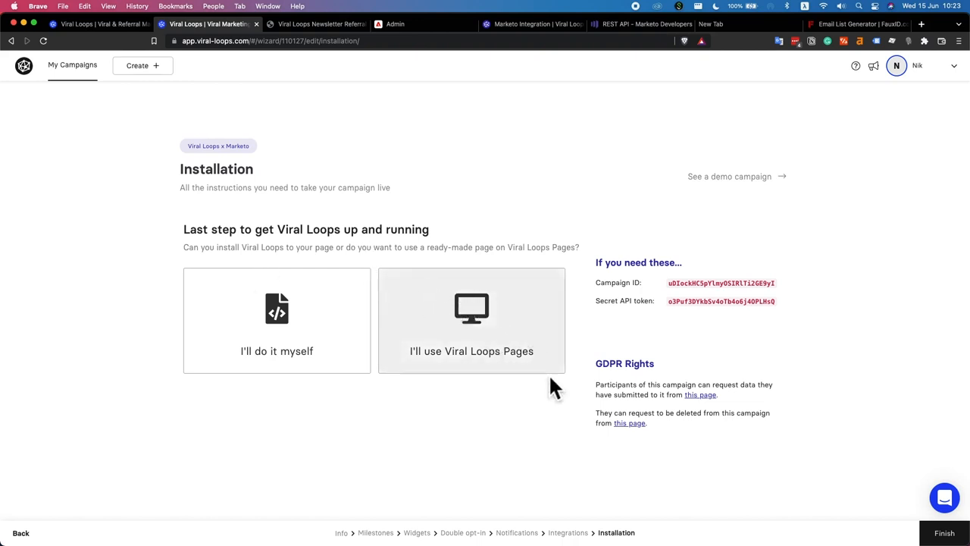
Finish the Viral Loops x Marketo campaign setup from the Installation step
click(309, 23)
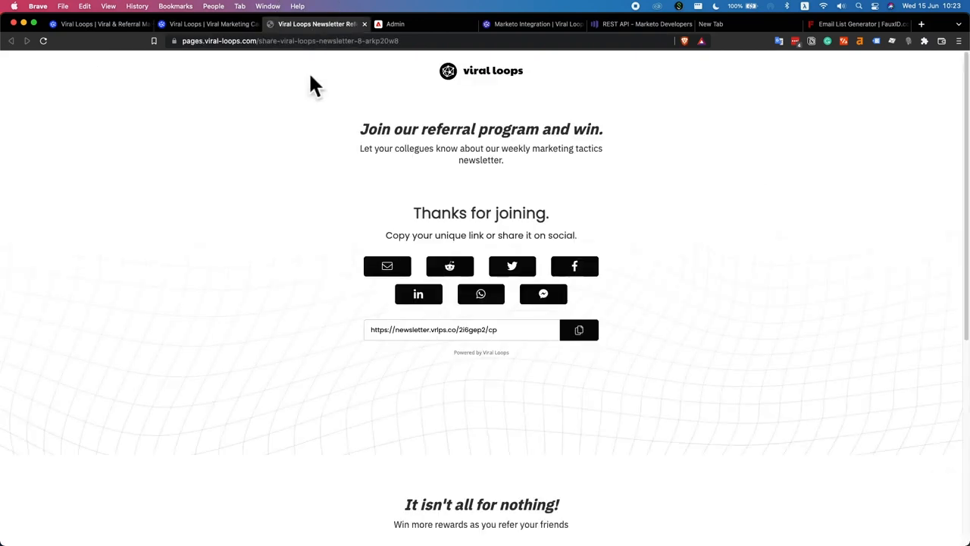
click(212, 24)
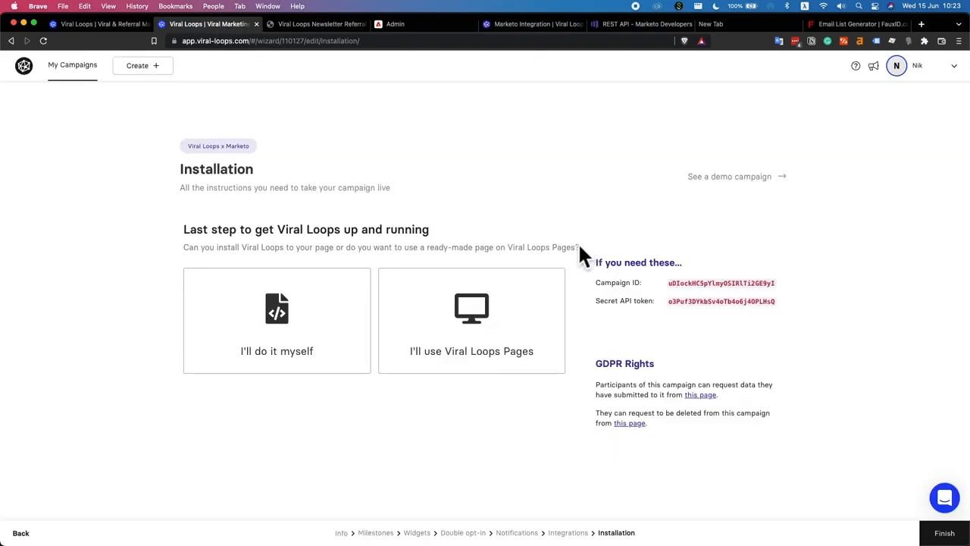
click(943, 532)
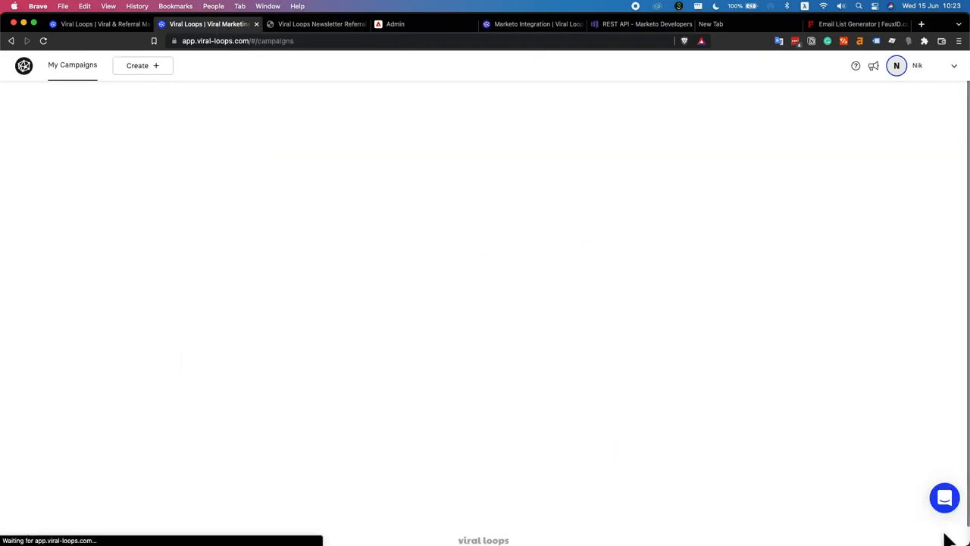
scroll(295, 362, down, 5)
scroll(284, 361, up, 5)
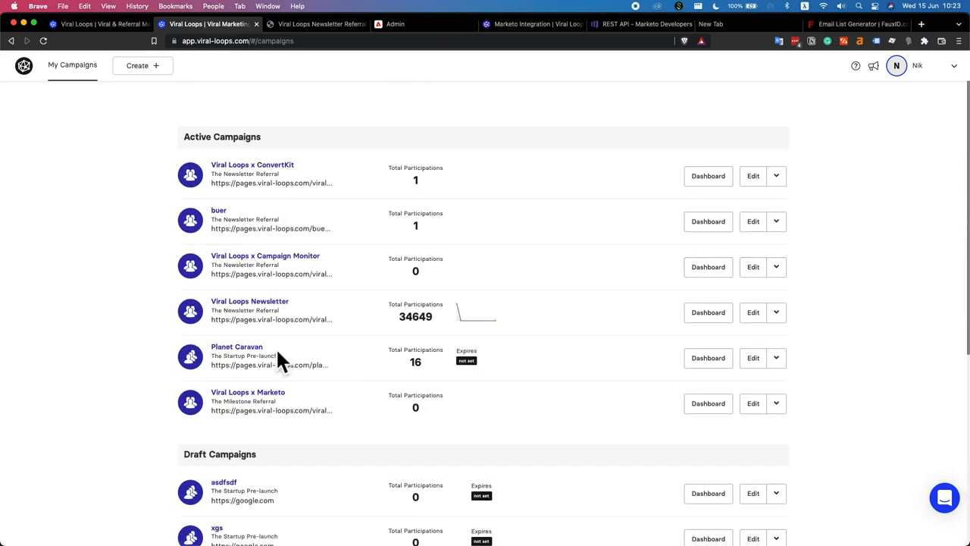
Open the Viral Loops x Marketo campaign's Performance dashboard showing 0 participants, referrals and shares
click(270, 400)
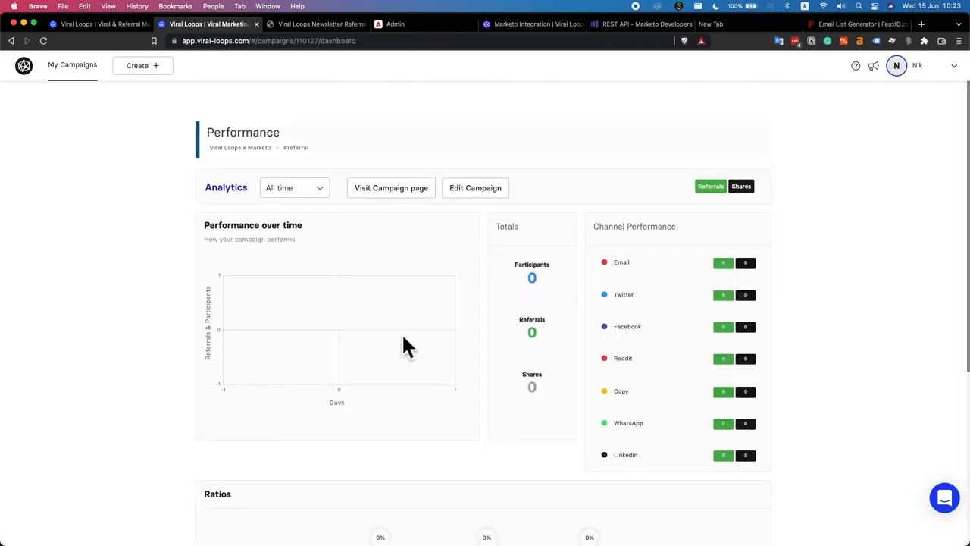
scroll(481, 163, down, 3)
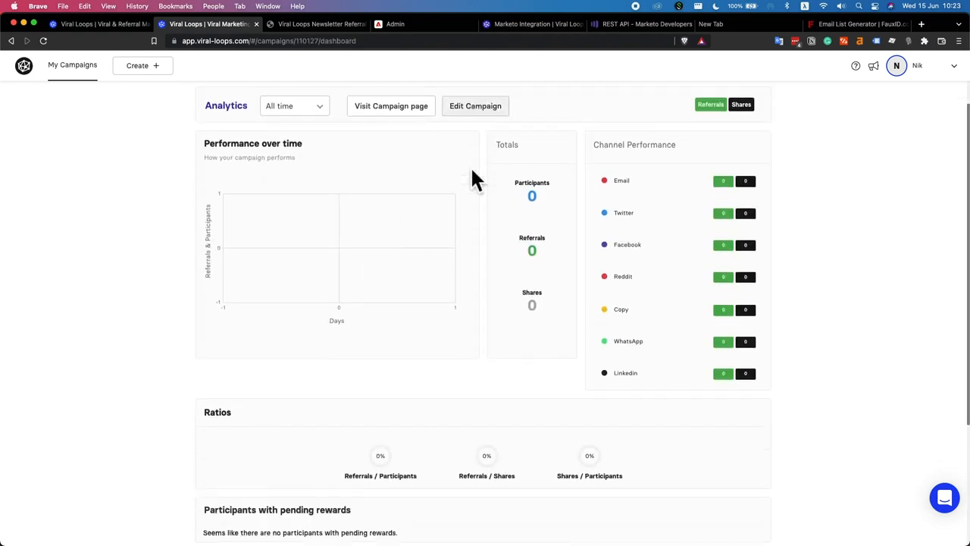
scroll(475, 180, down, 5)
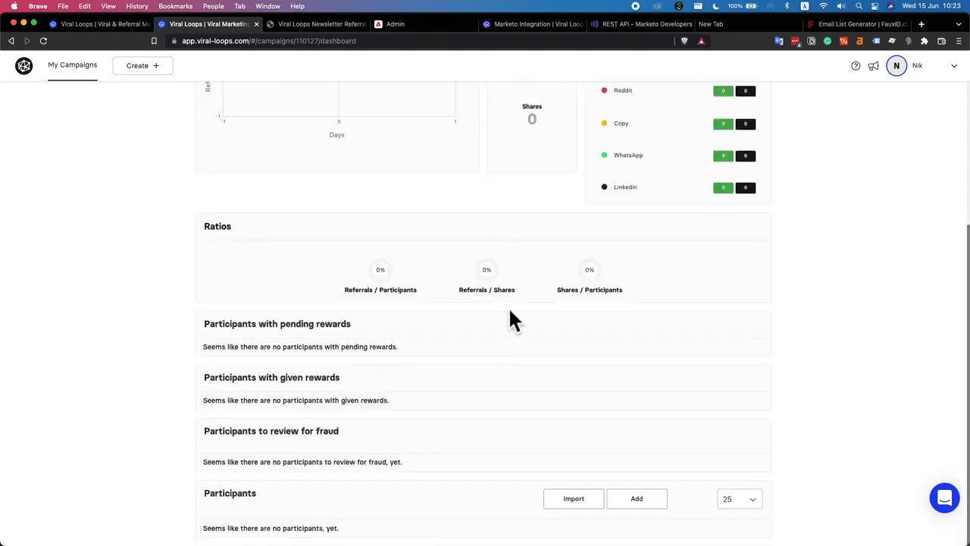
scroll(511, 318, up, 5)
scroll(507, 304, up, 3)
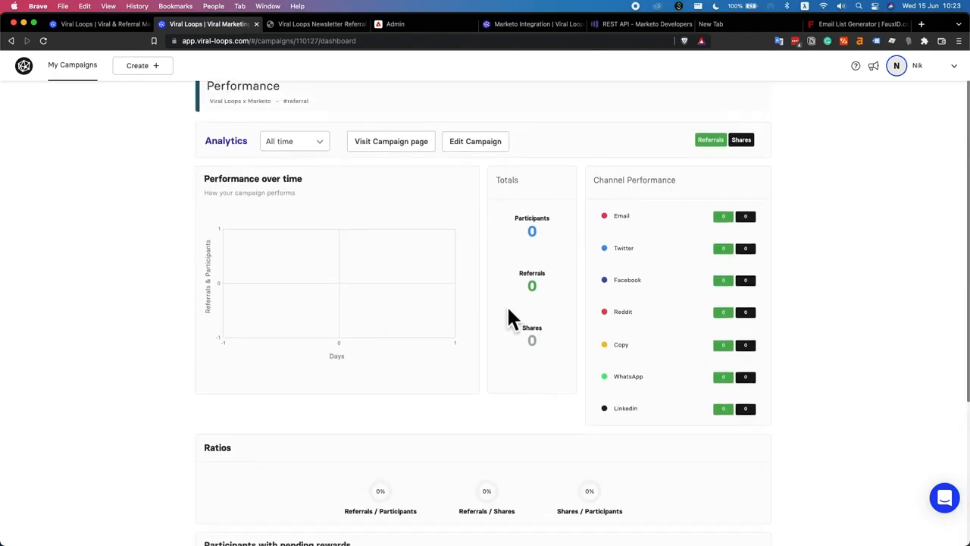